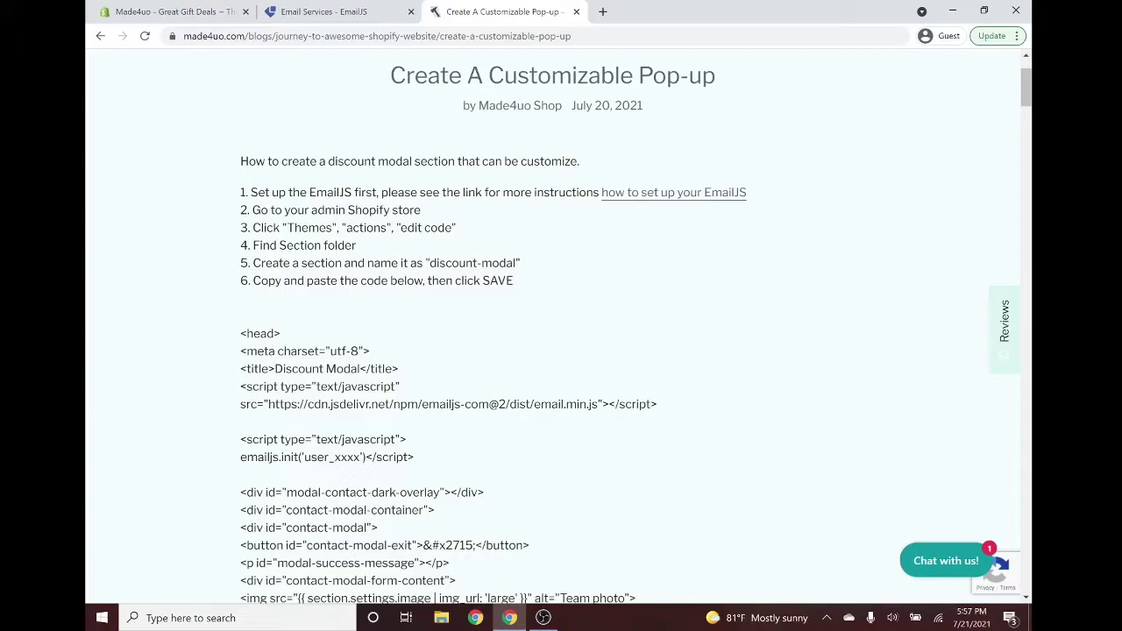
# Follow the tutorial's Themes > Actions > Edit code step to open Debut's code editor.
pyautogui.moveTo(326, 210); pyautogui.dragTo(441, 214)
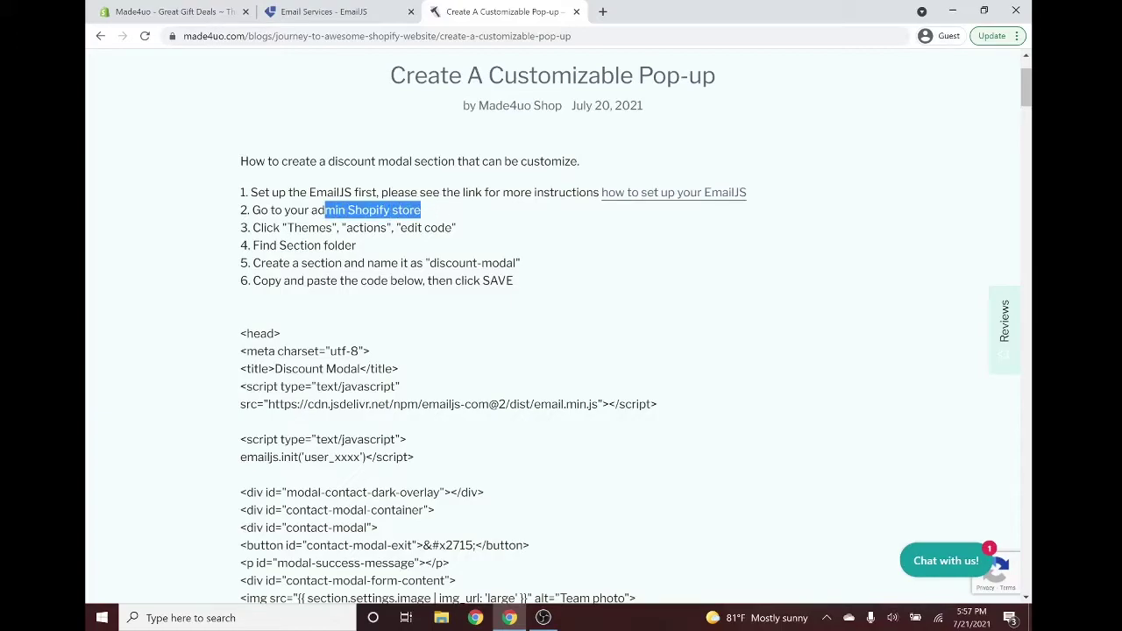
pyautogui.moveTo(295, 228); pyautogui.dragTo(453, 227)
pyautogui.click(142, 10)
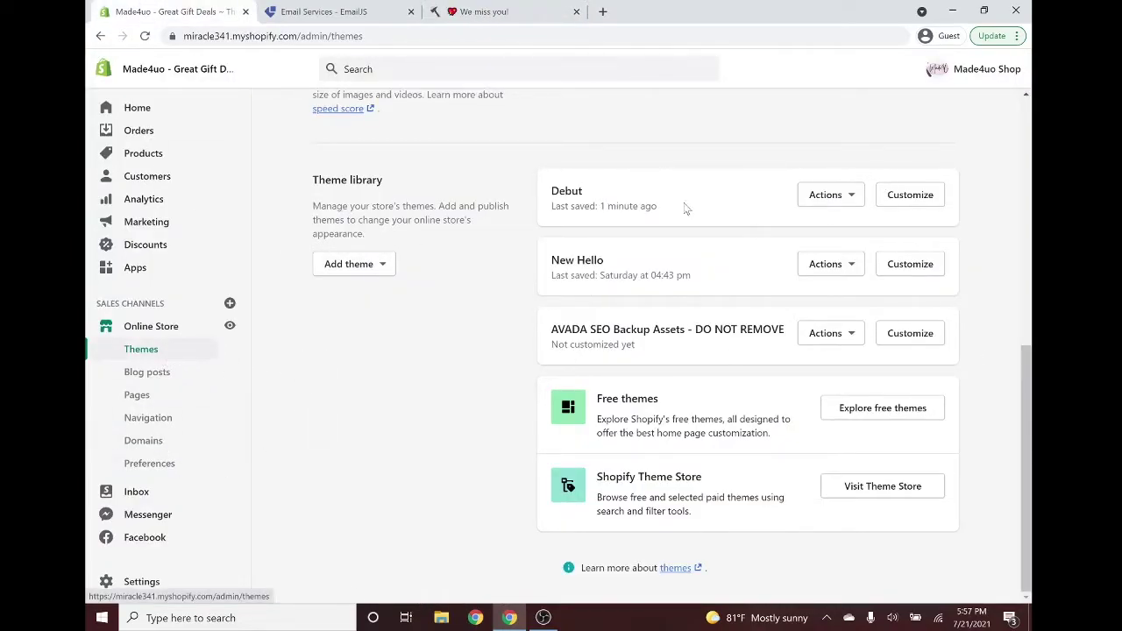
pyautogui.scroll(2, 644, 206)
pyautogui.scroll(-2, 644, 206)
pyautogui.click(829, 202)
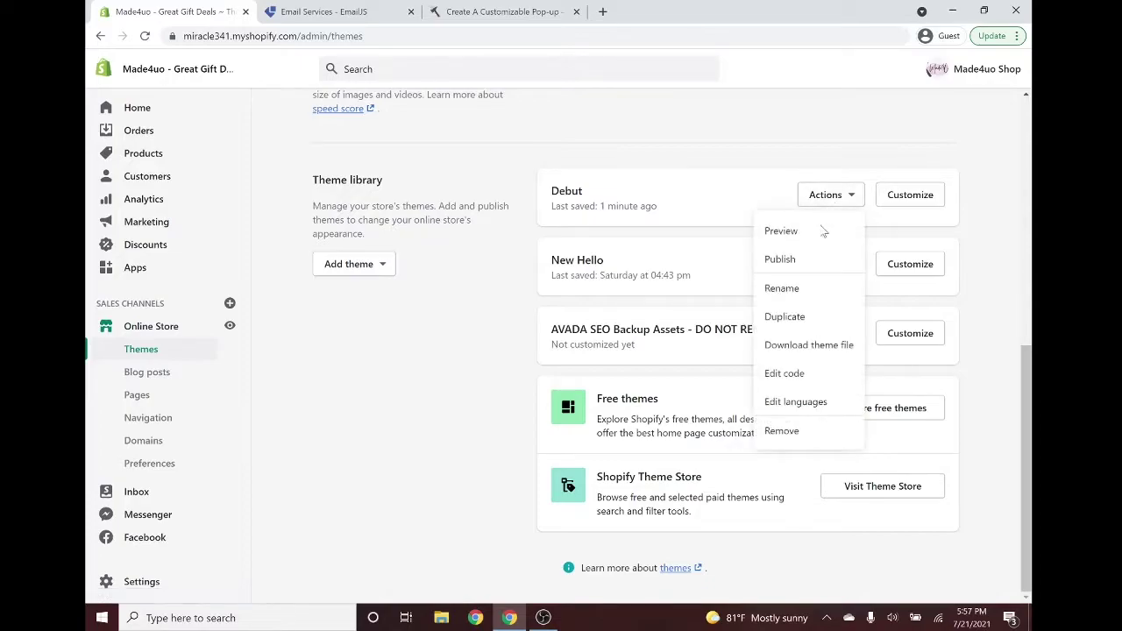
pyautogui.click(802, 375)
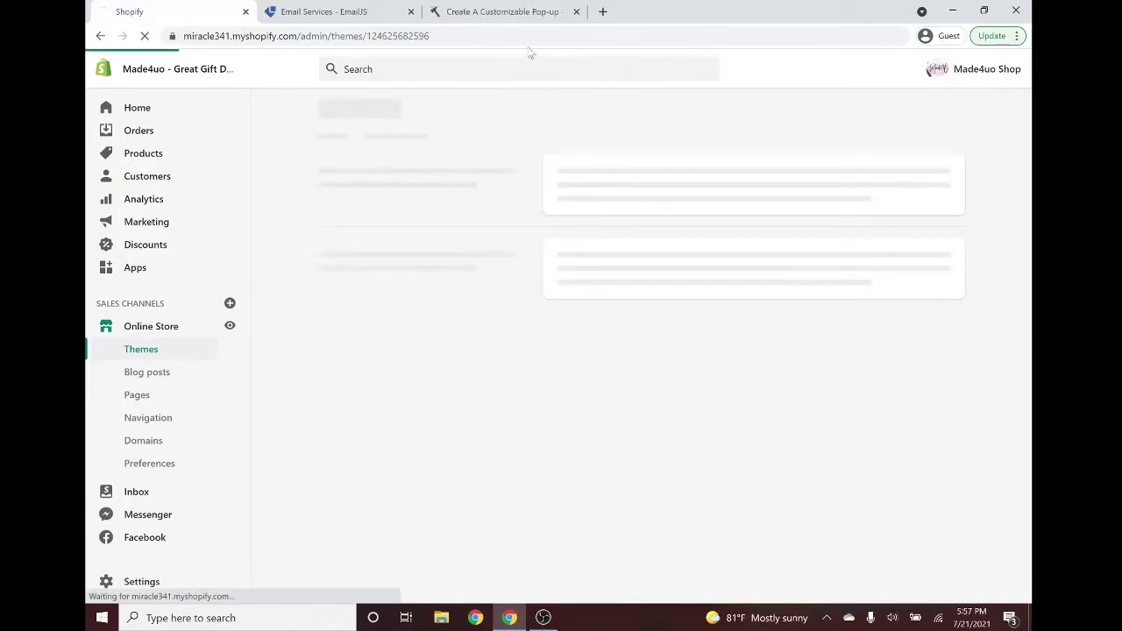
# Review the tutorial step on adding a discount-modal section in the Sections folder.
pyautogui.click(504, 9)
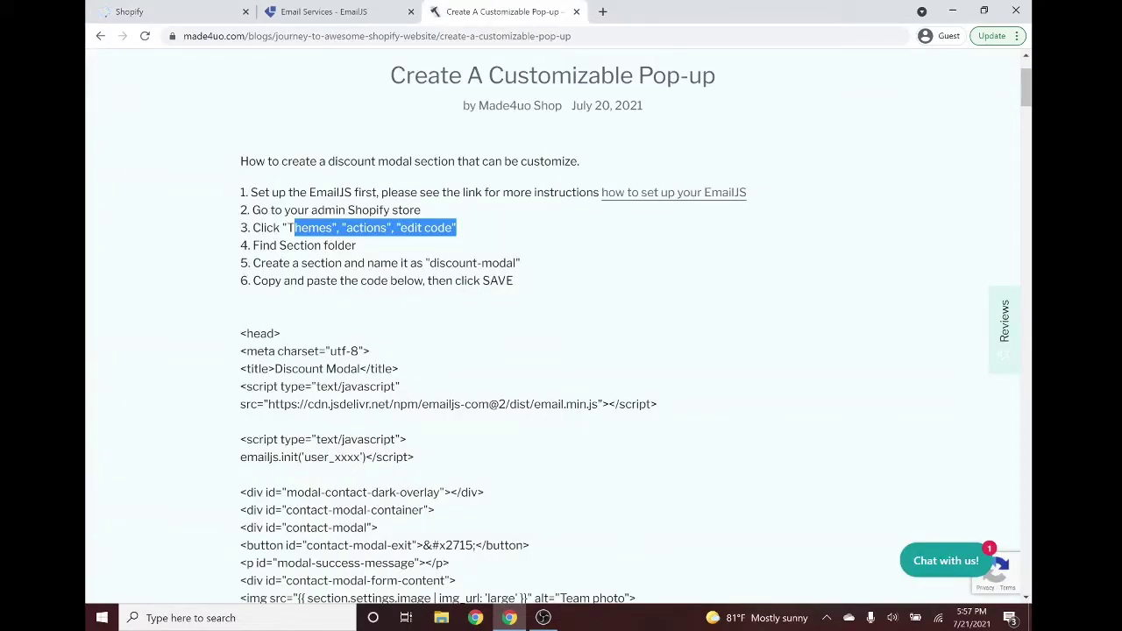
pyautogui.moveTo(357, 246); pyautogui.dragTo(279, 247)
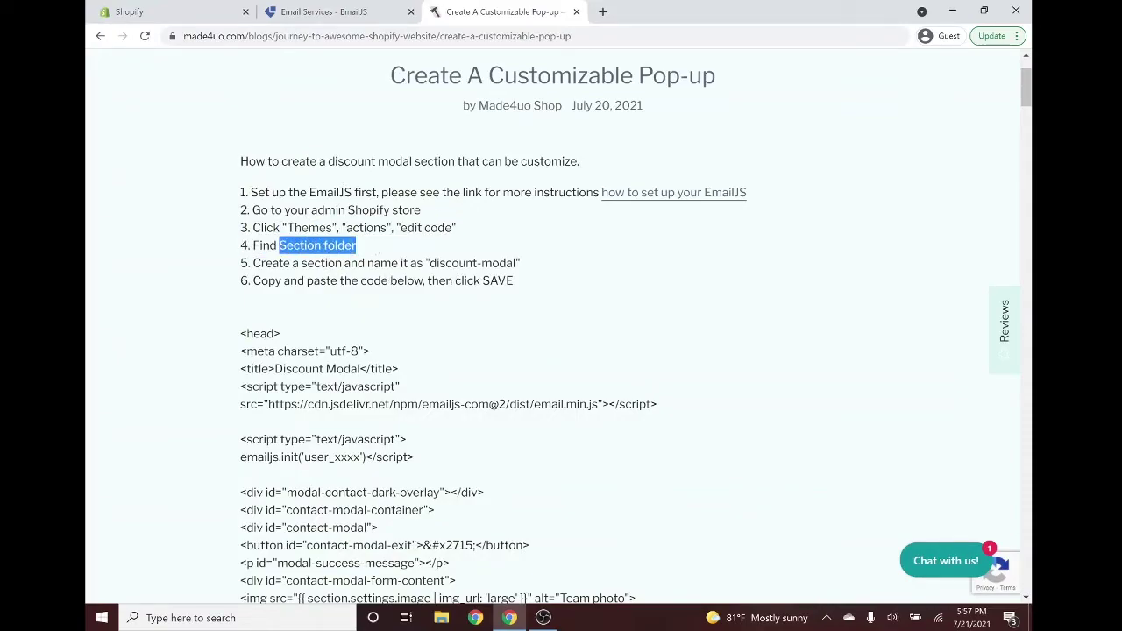
pyautogui.moveTo(517, 263); pyautogui.dragTo(429, 263)
pyautogui.hotkey('ctrl', 'c')
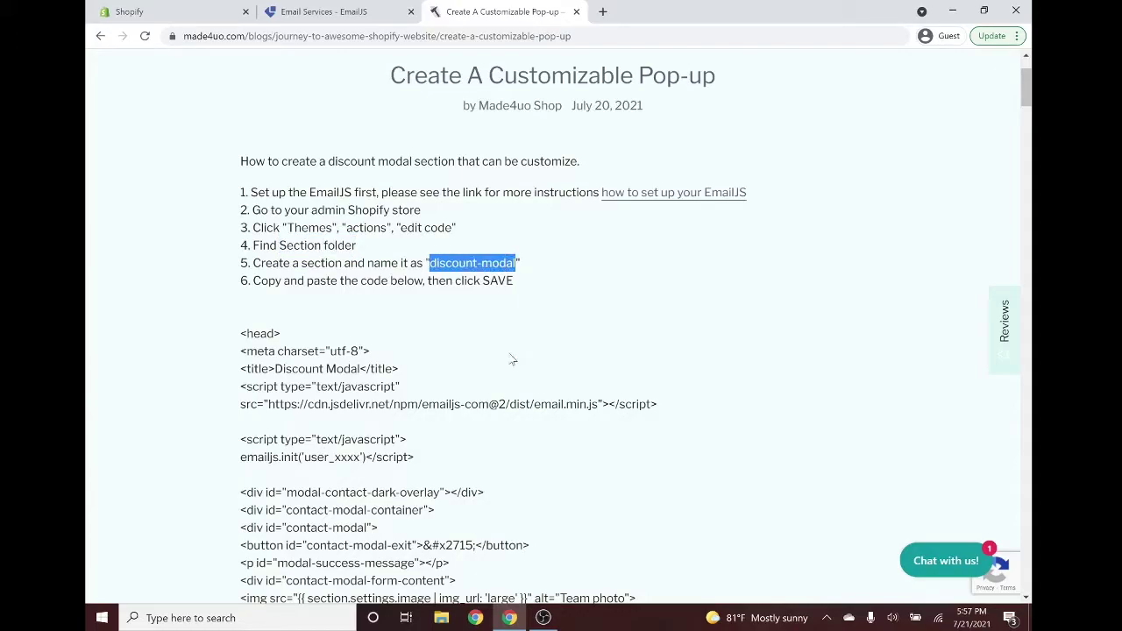
pyautogui.click(198, 11)
# Collapse Layout and Templates, then create and save a section named discount-modal under Sections.
pyautogui.click(307, 292)
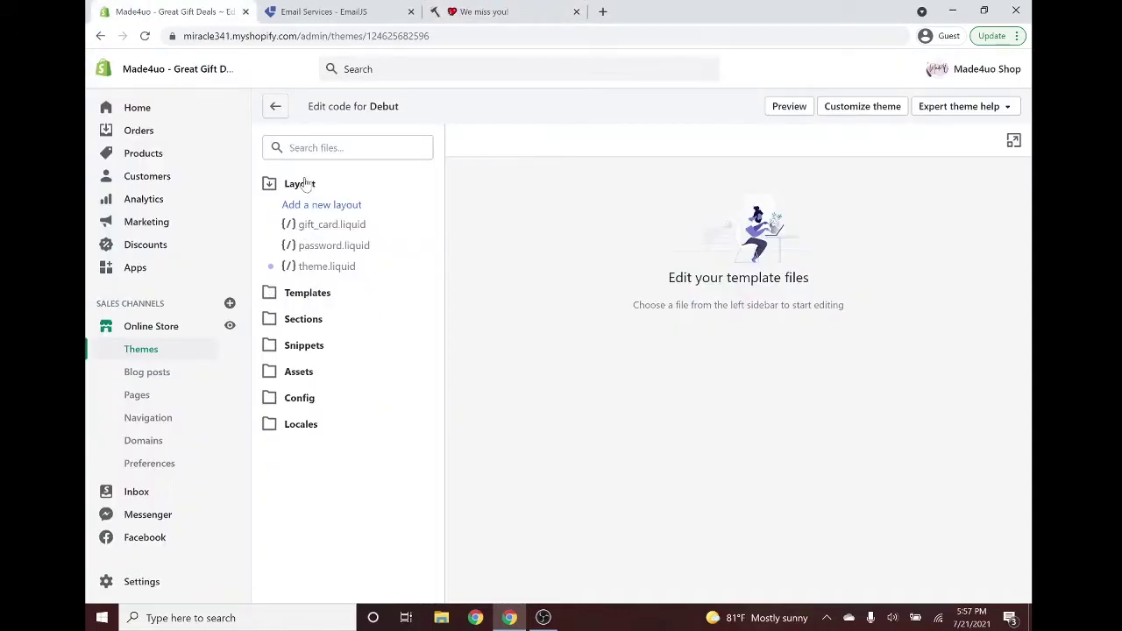
pyautogui.click(305, 184)
pyautogui.click(311, 238)
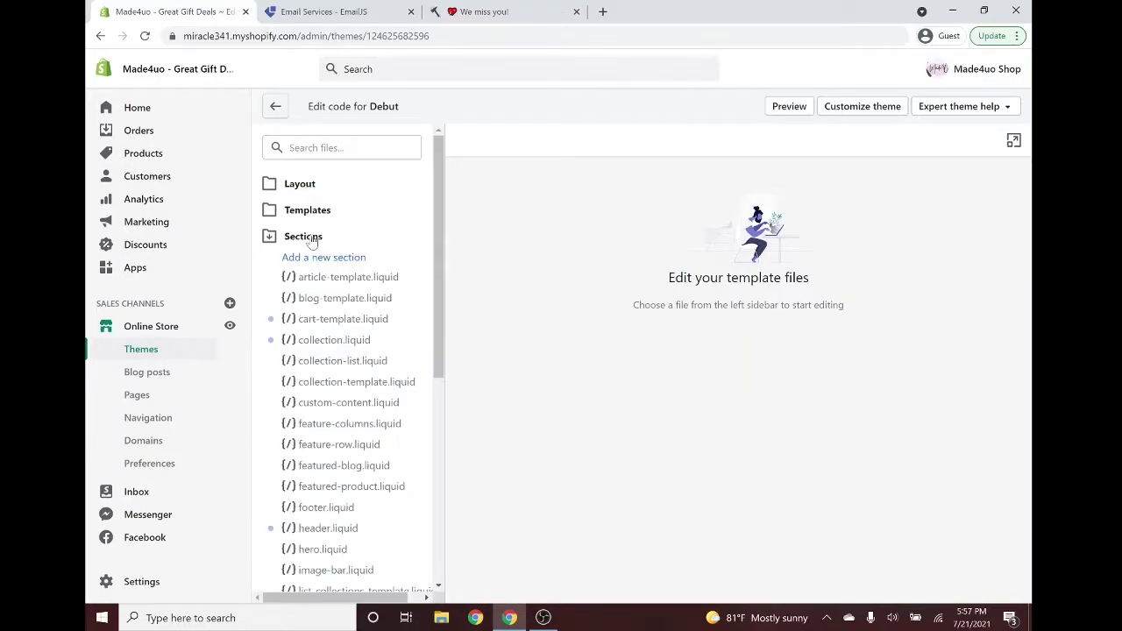
pyautogui.click(328, 257)
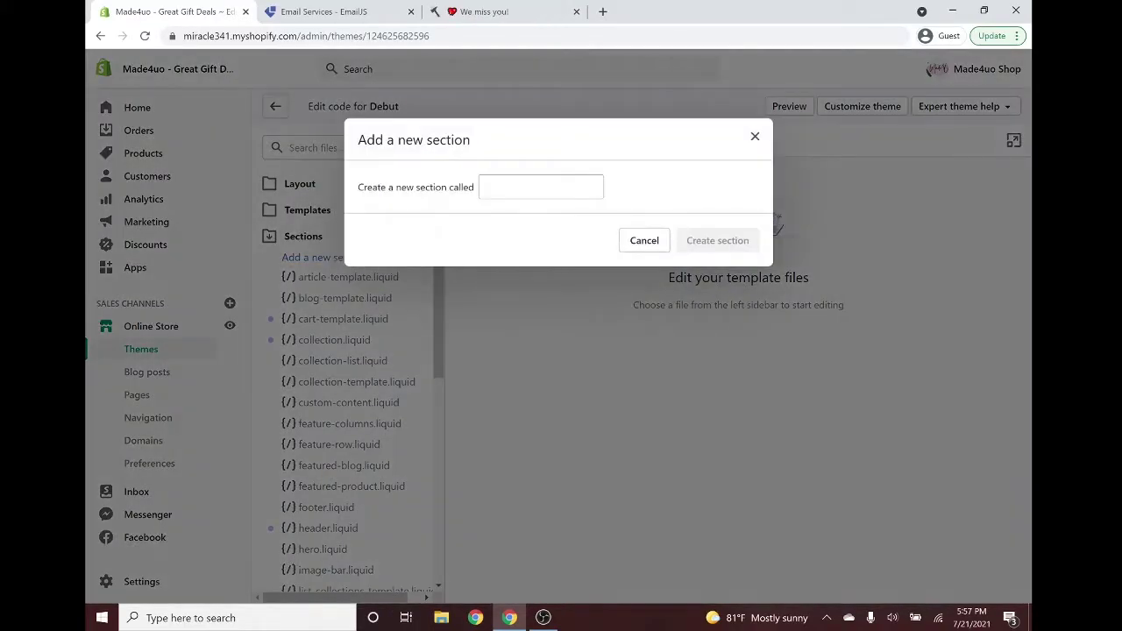
pyautogui.hotkey('ctrl', 'v')
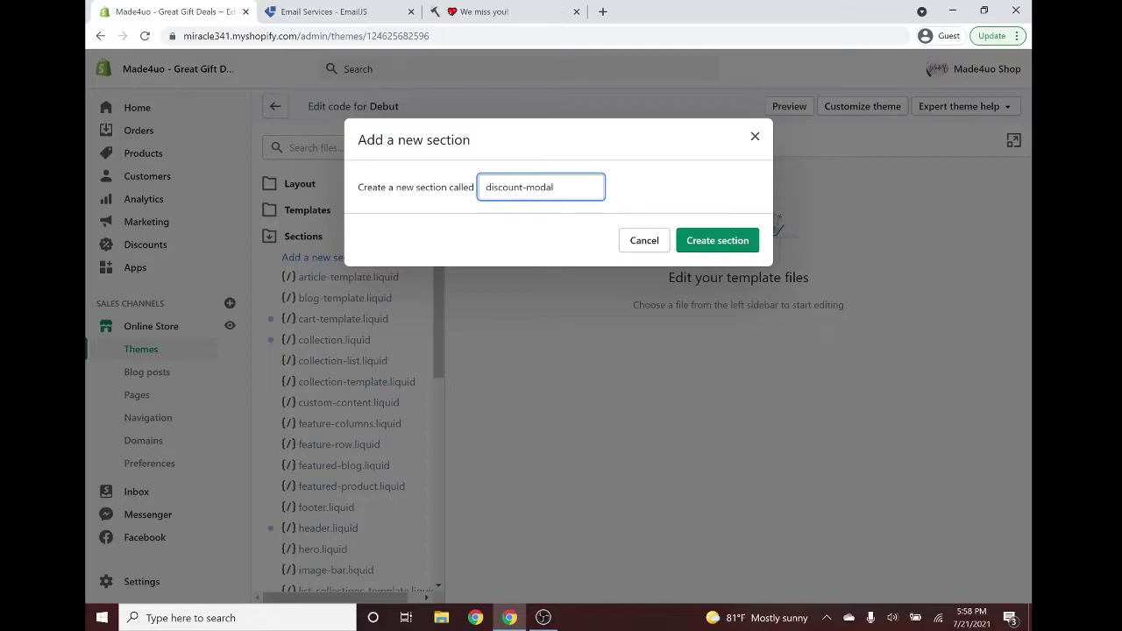
pyautogui.click(717, 241)
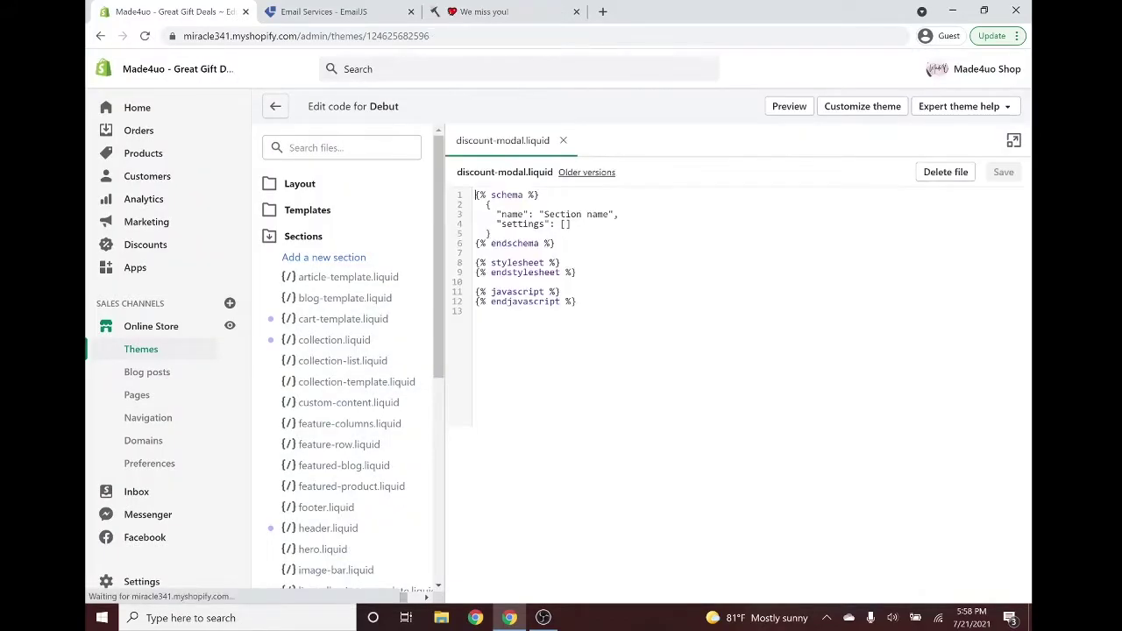
pyautogui.hotkey('ctrl', '3')
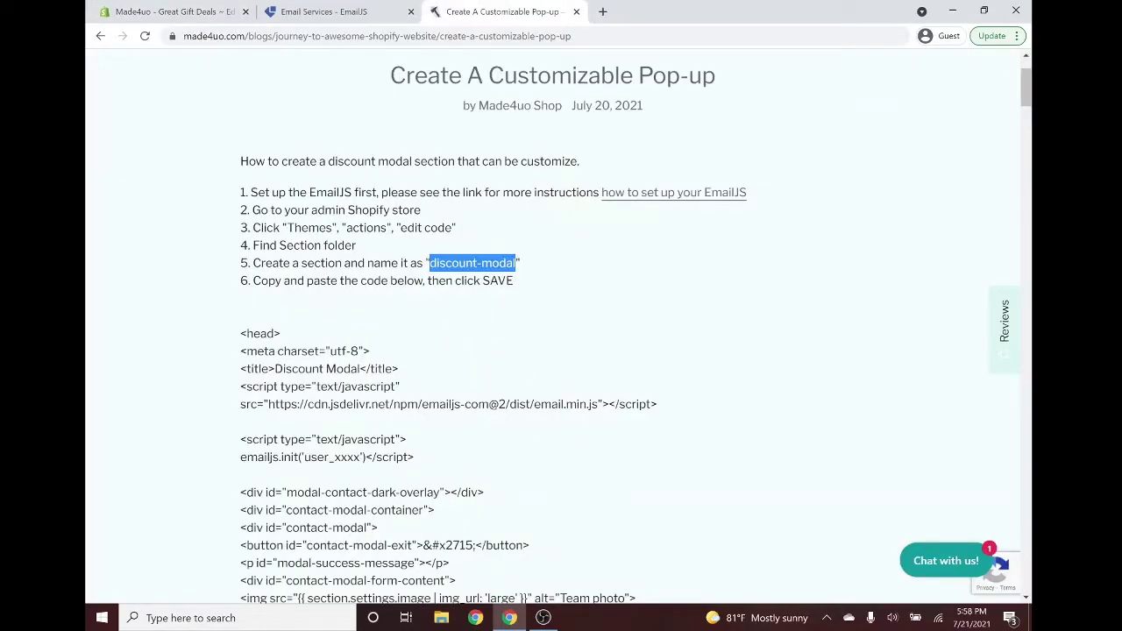
pyautogui.moveTo(242, 333); pyautogui.dragTo(334, 327)
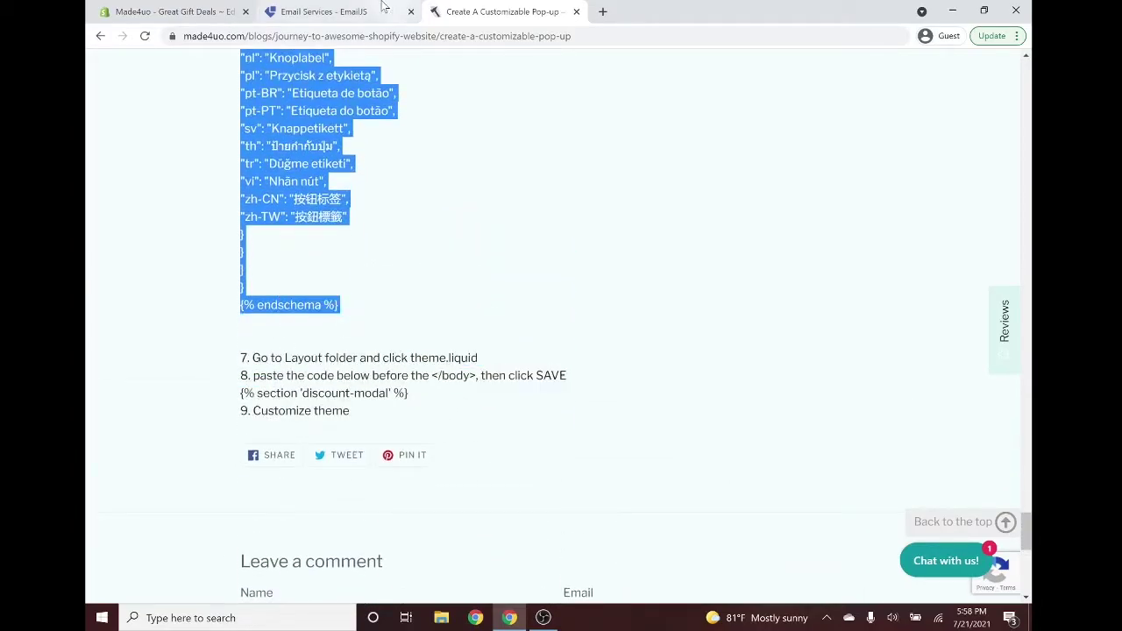
pyautogui.click(180, 8)
# Replace the section's default code with the pasted tutorial pop-up code.
pyautogui.click(859, 302)
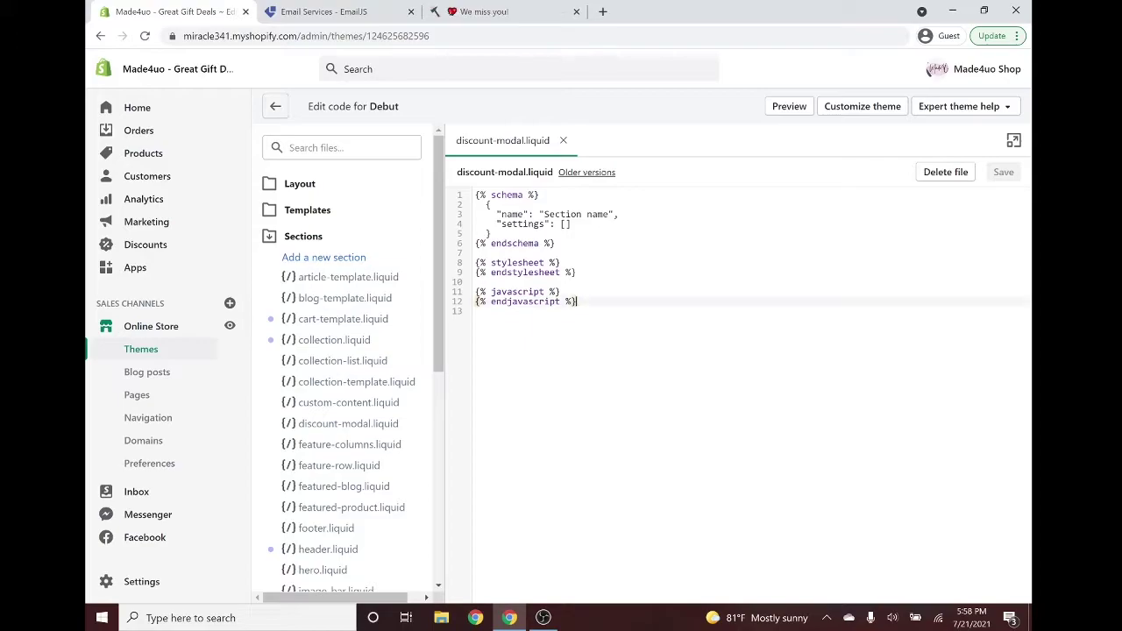
pyautogui.hotkey('ctrl', 'a')
pyautogui.press('BackSpace')
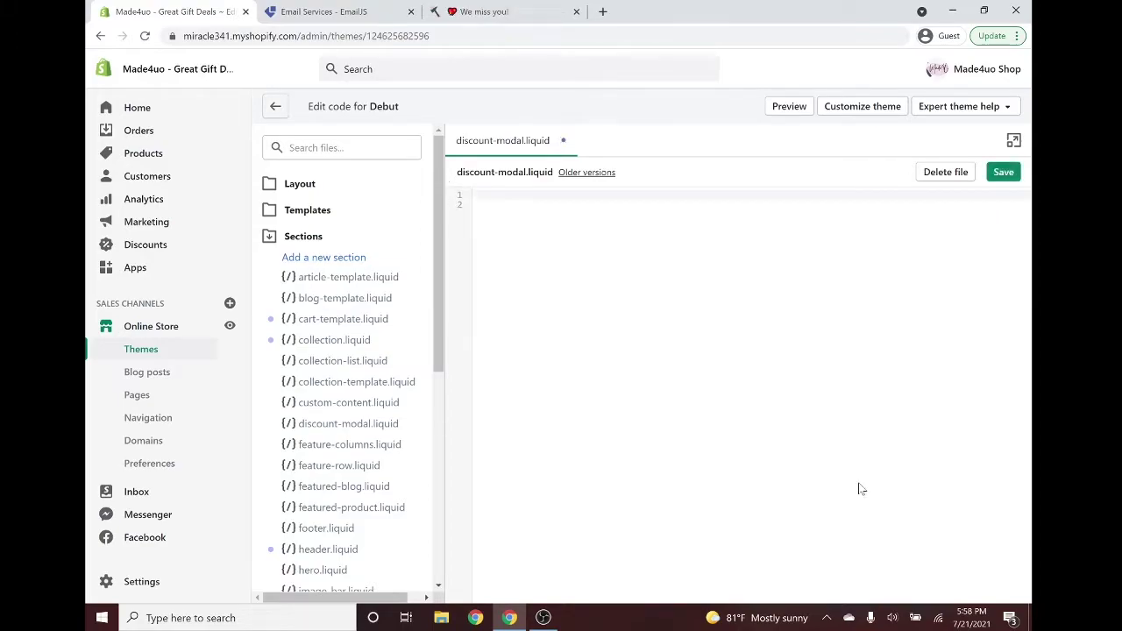
pyautogui.hotkey('ctrl', 'v')
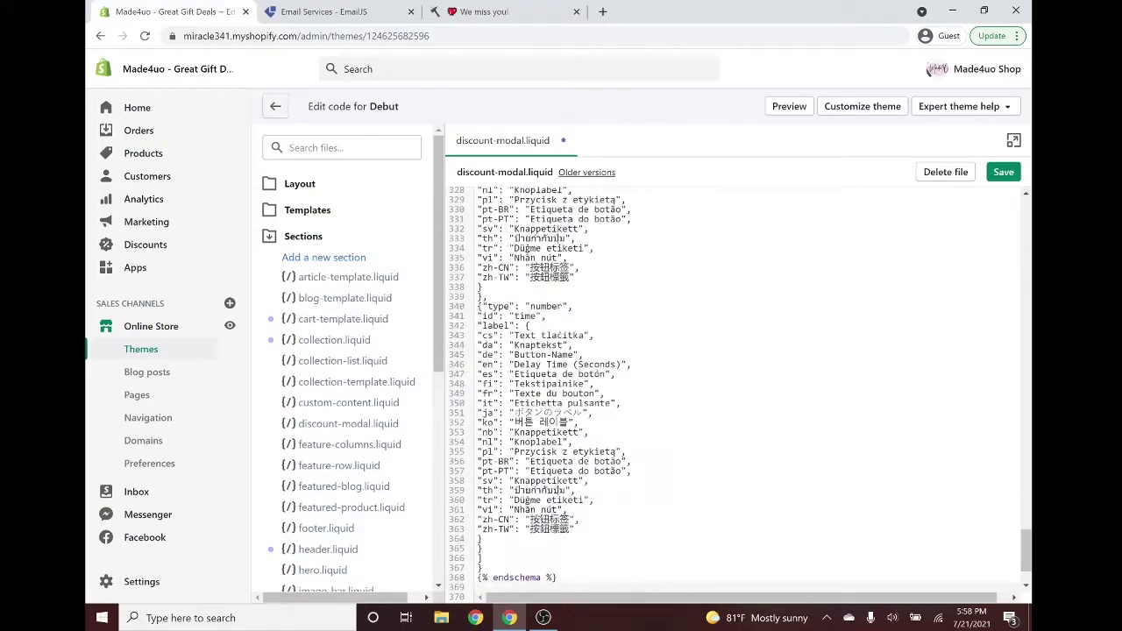
pyautogui.scroll(8, 949, 189)
pyautogui.scroll(4, 737, 386)
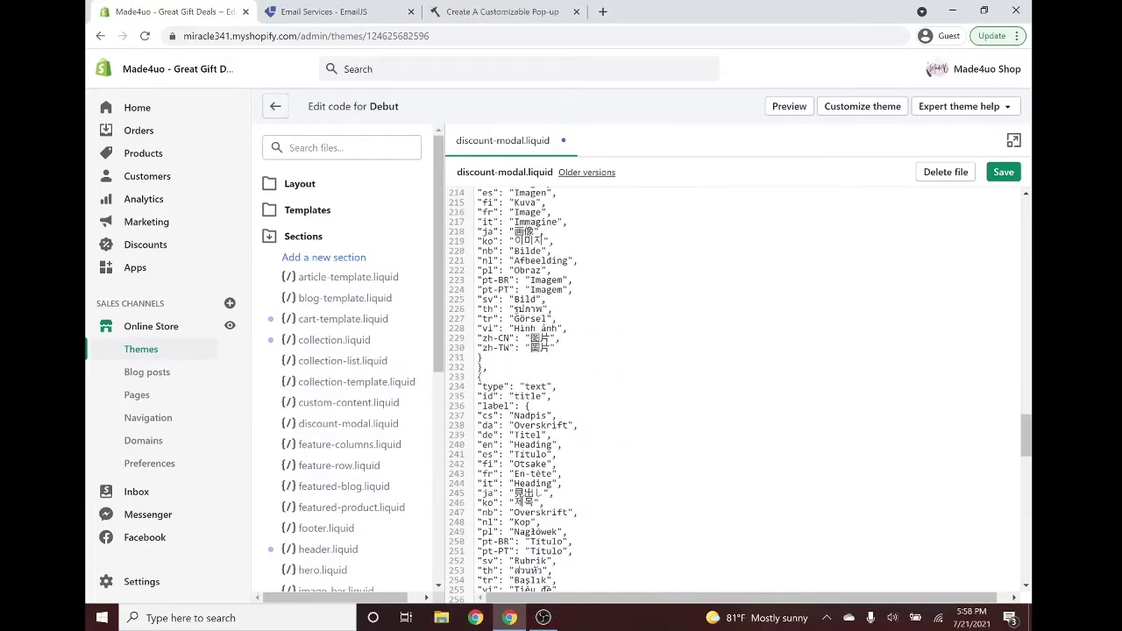
# Search the code for 'xx' to locate the placeholders.
pyautogui.hotkey('ctrl', 'f')
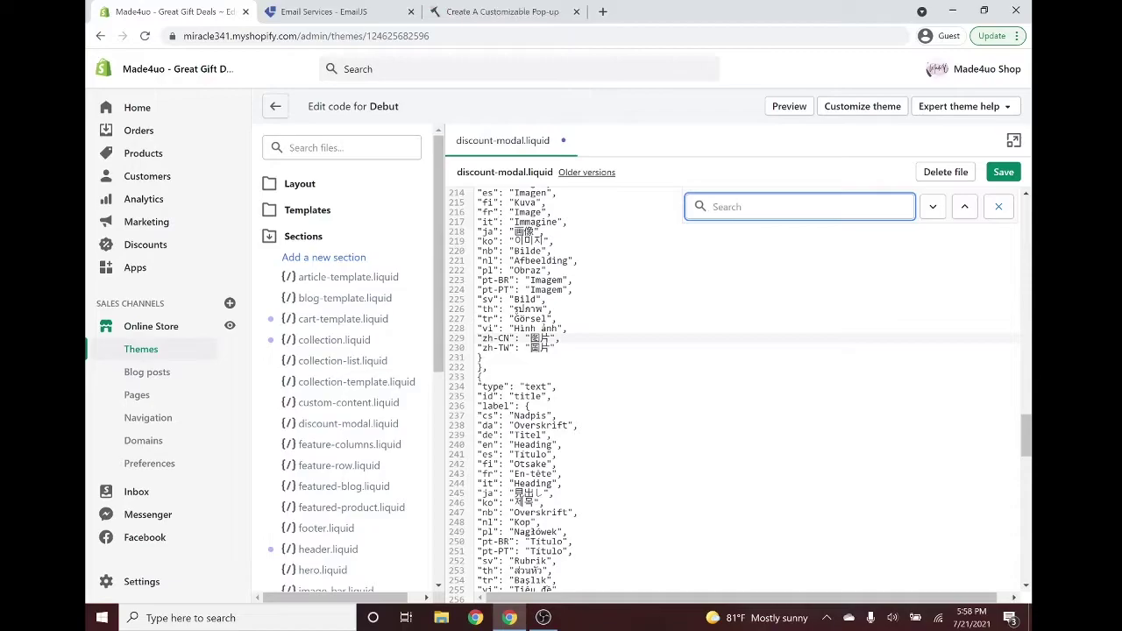
pyautogui.write('xx')
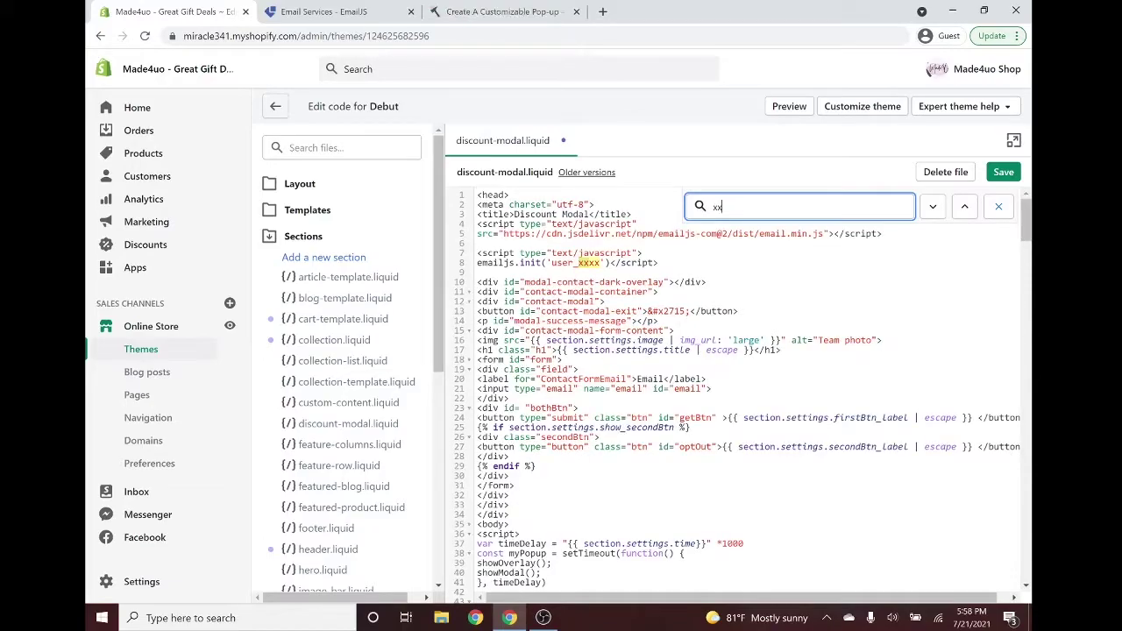
pyautogui.click(611, 283)
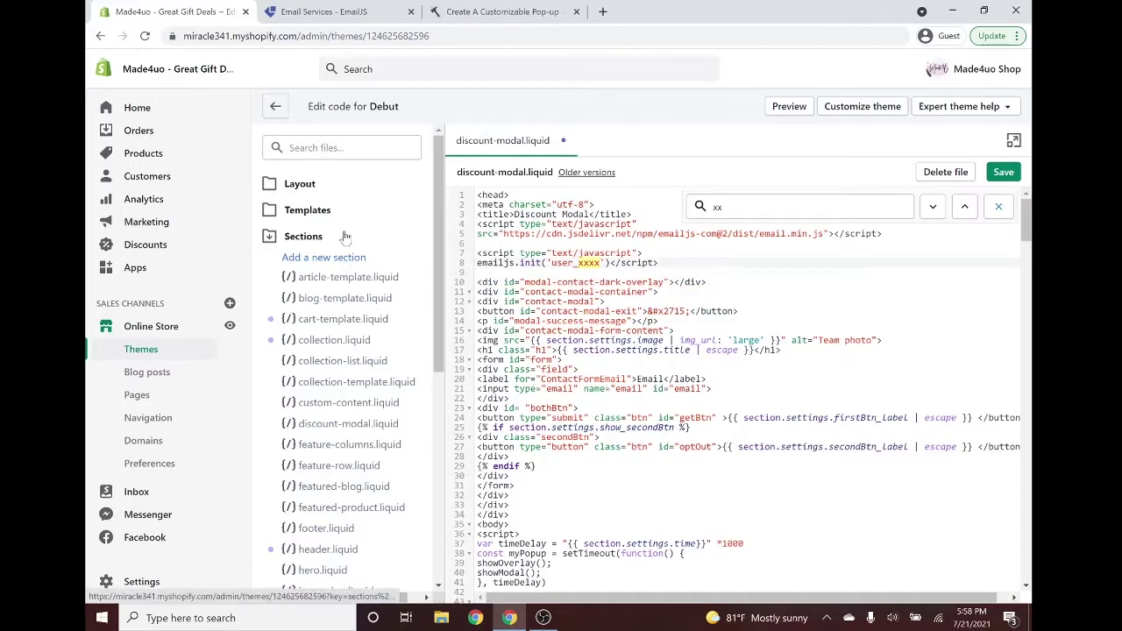
# Copy the User ID from the EmailJS Integration page.
pyautogui.click(298, 8)
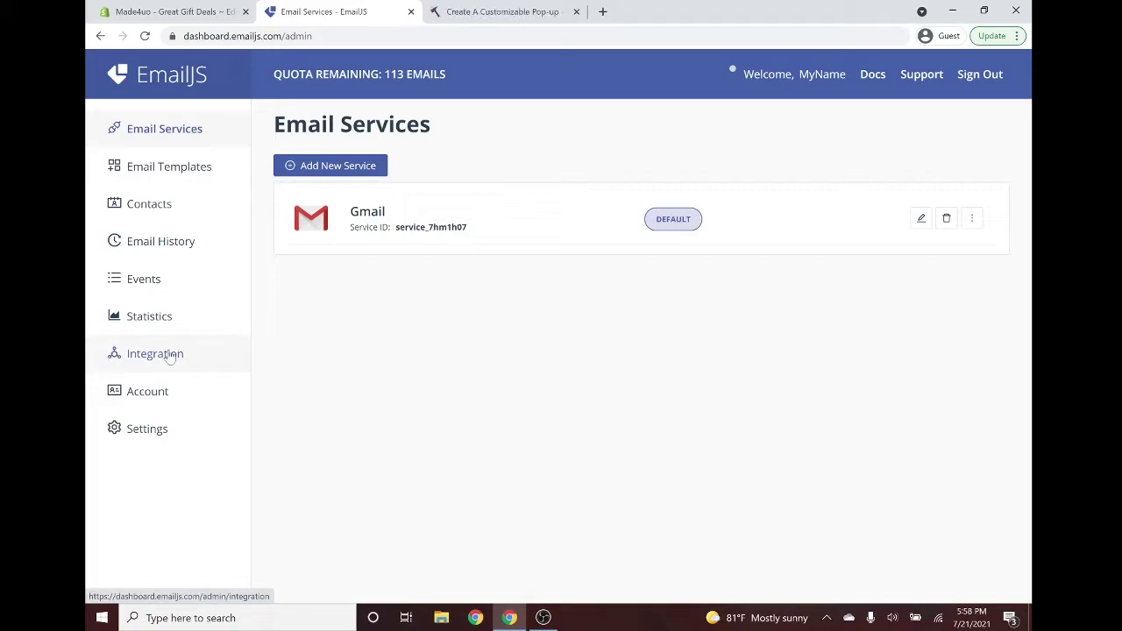
pyautogui.click(142, 358)
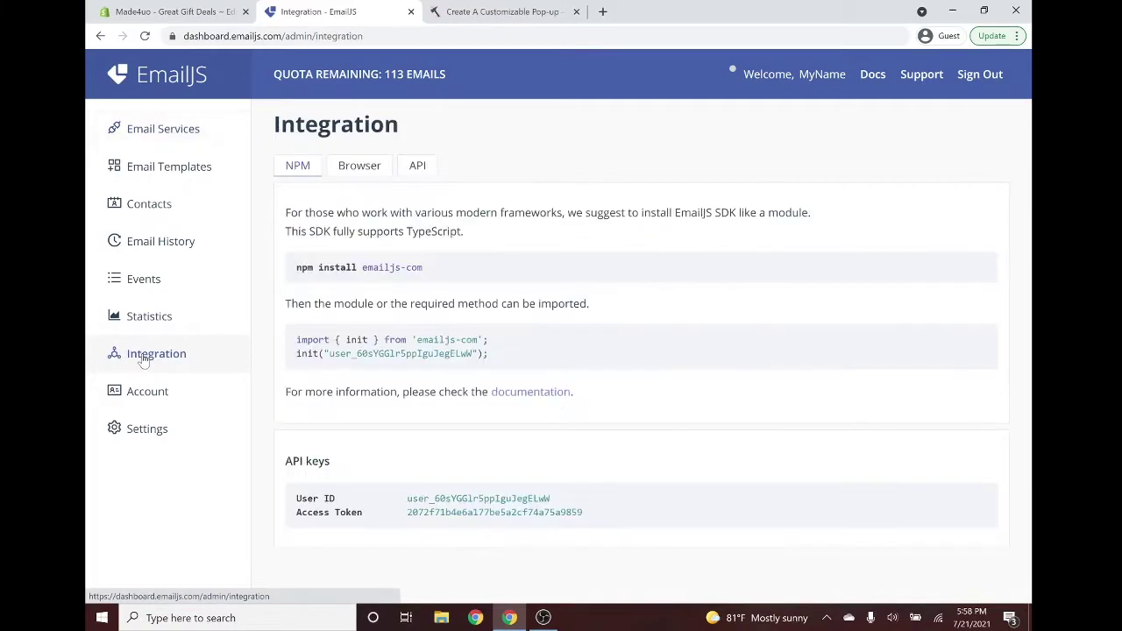
pyautogui.doubleClick(576, 499)
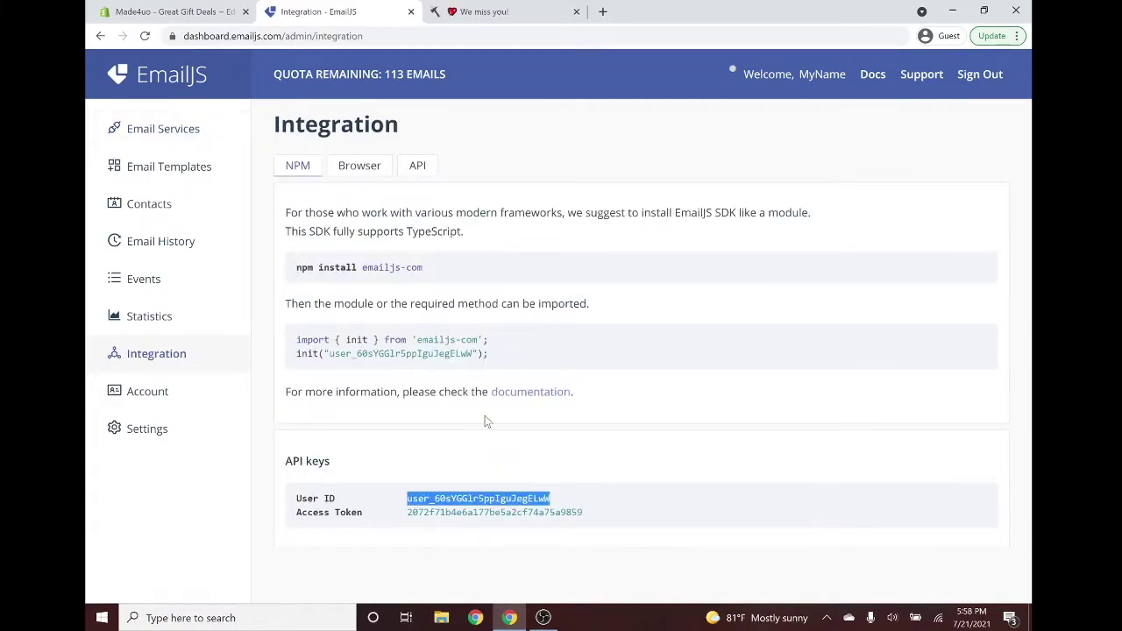
# Replace user_xxxx in the emailjs.init call with the User ID, joined onto the line.
pyautogui.click(166, 12)
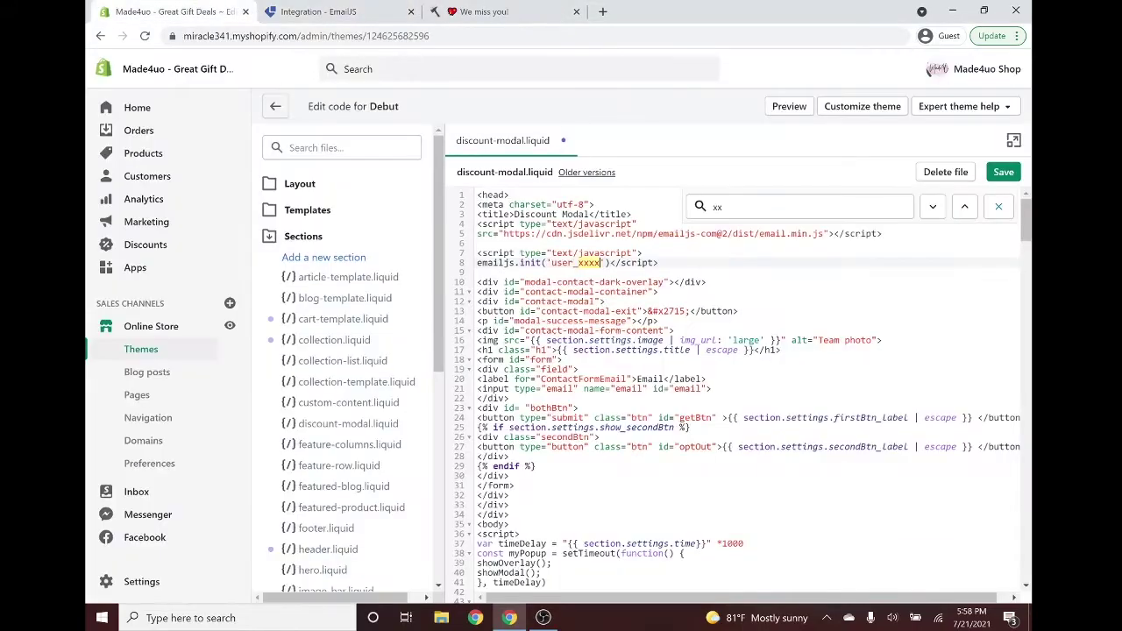
pyautogui.doubleClick(576, 262)
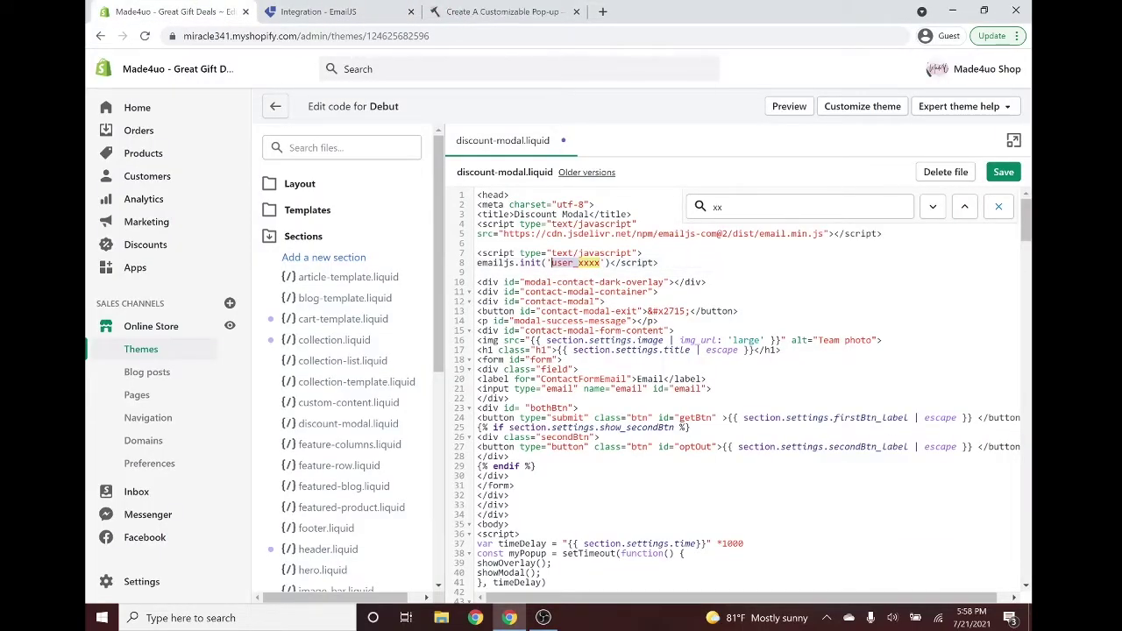
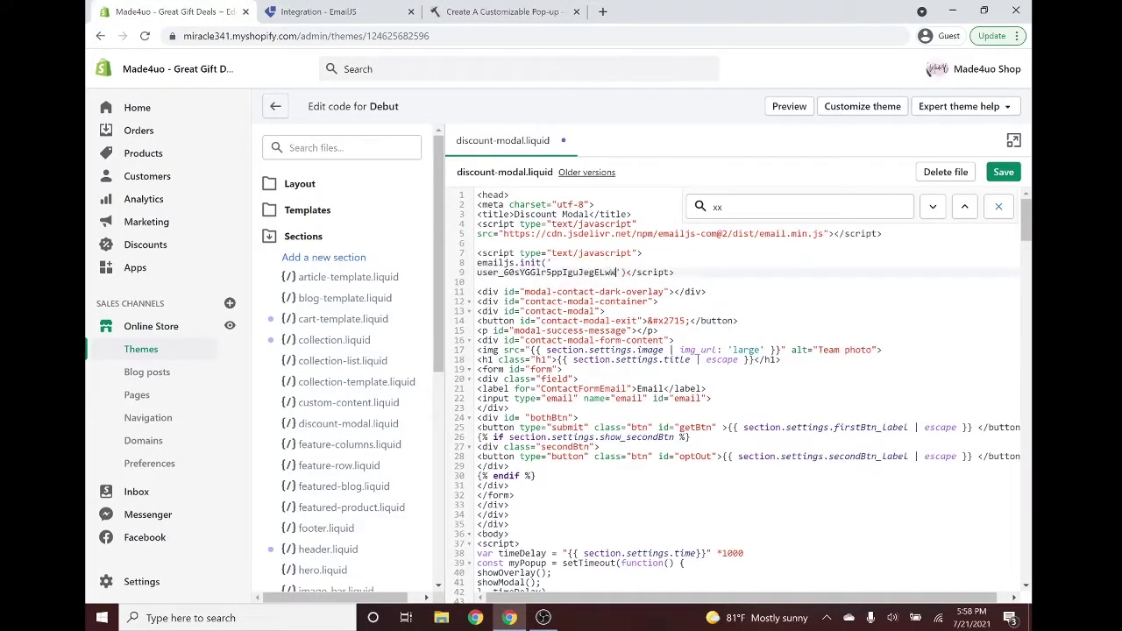
pyautogui.click(551, 262)
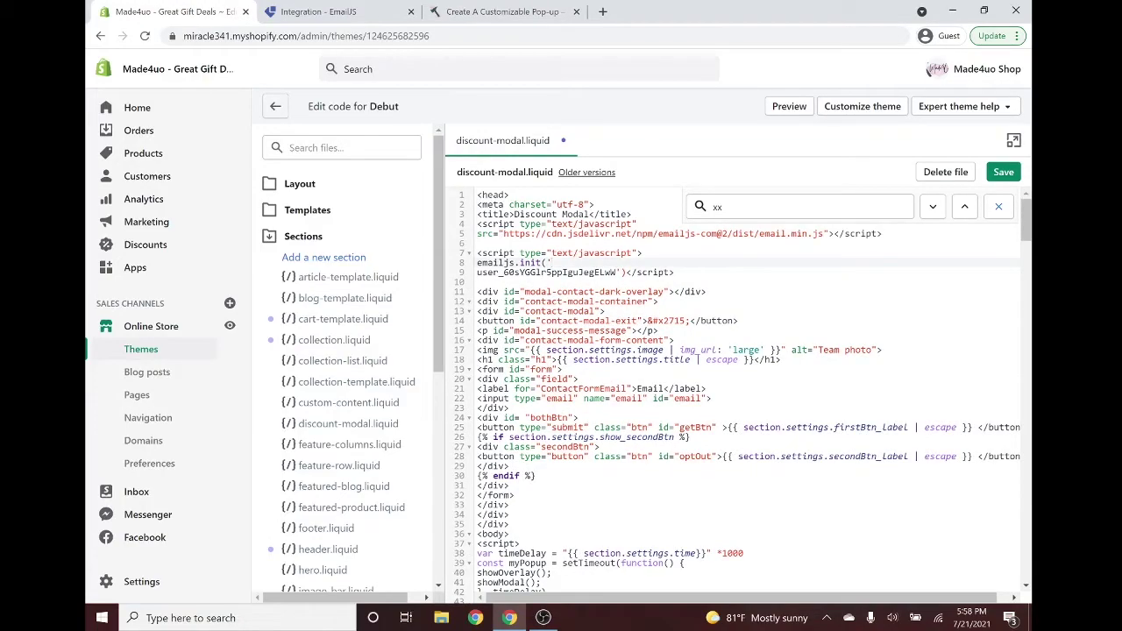
pyautogui.press('Delete')
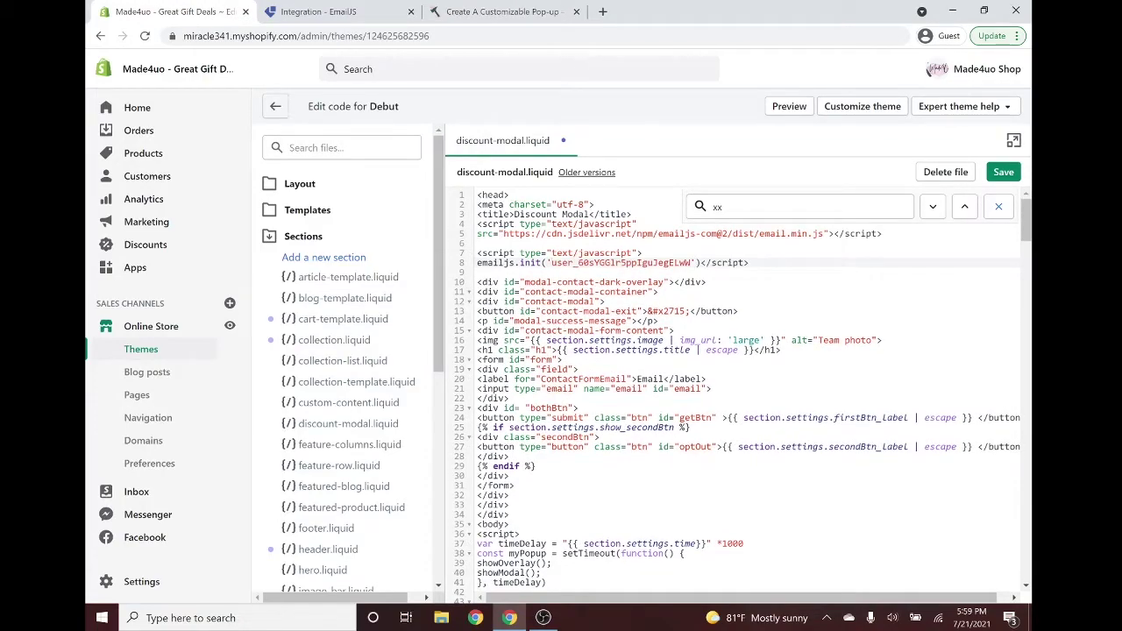
pyautogui.click(933, 206)
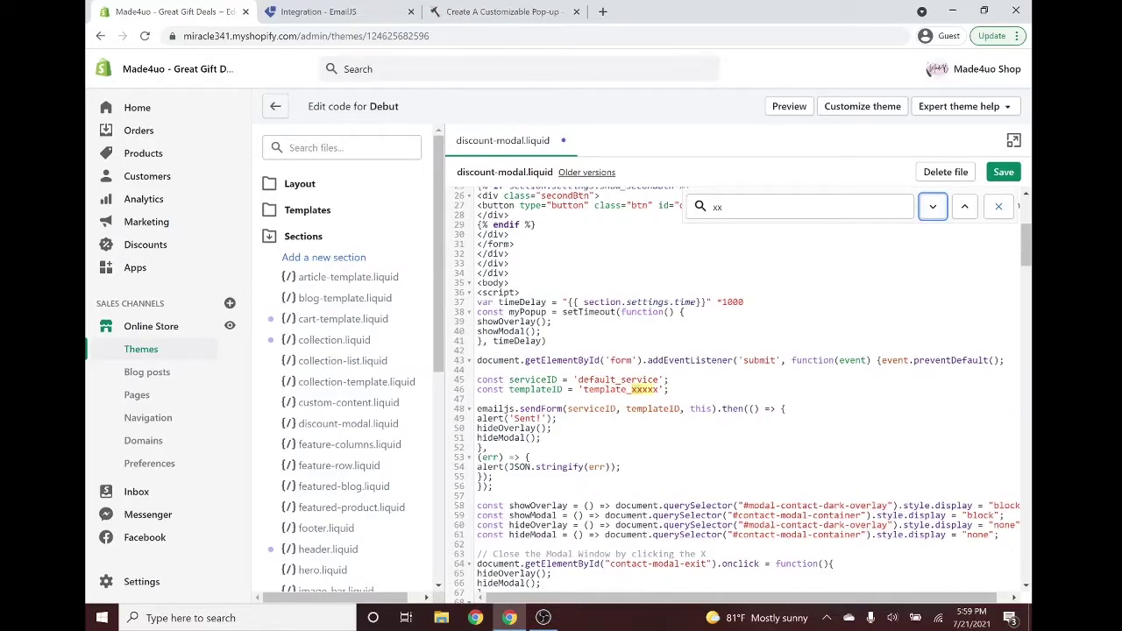
# Open My Default Template in EmailJS and review its subject, body and {{email}} sender.
pyautogui.click(316, 11)
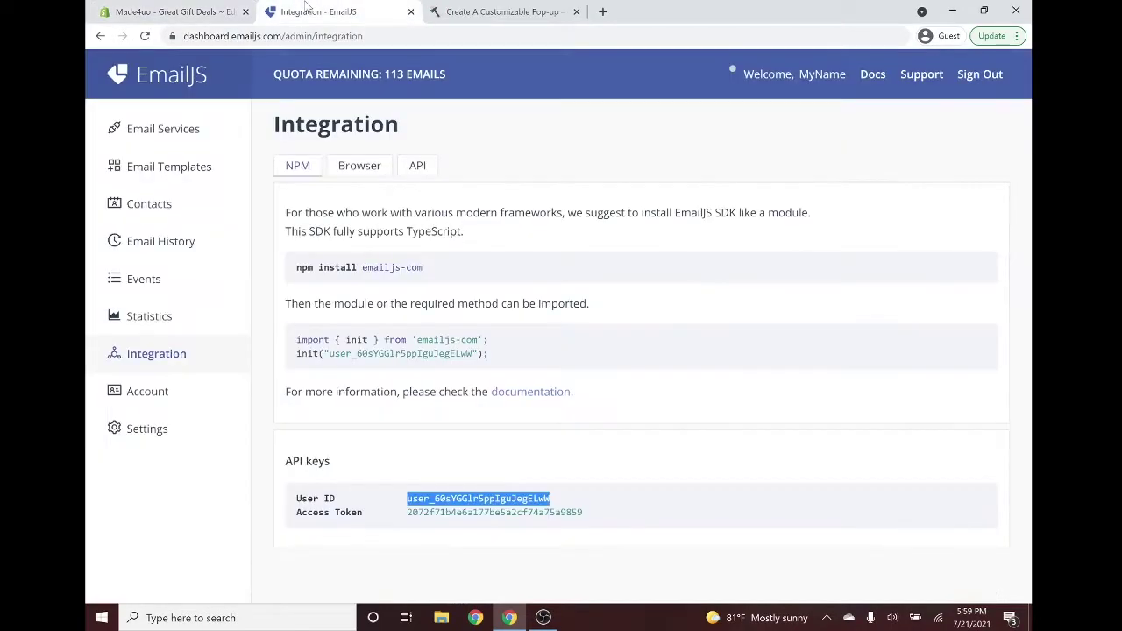
pyautogui.click(164, 167)
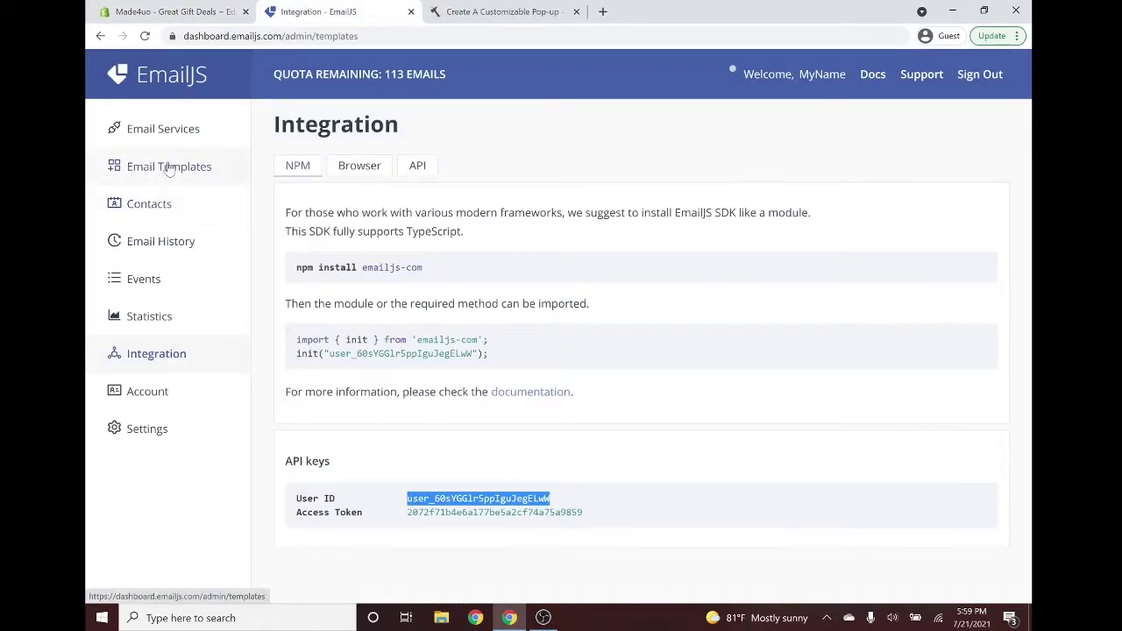
pyautogui.click(556, 288)
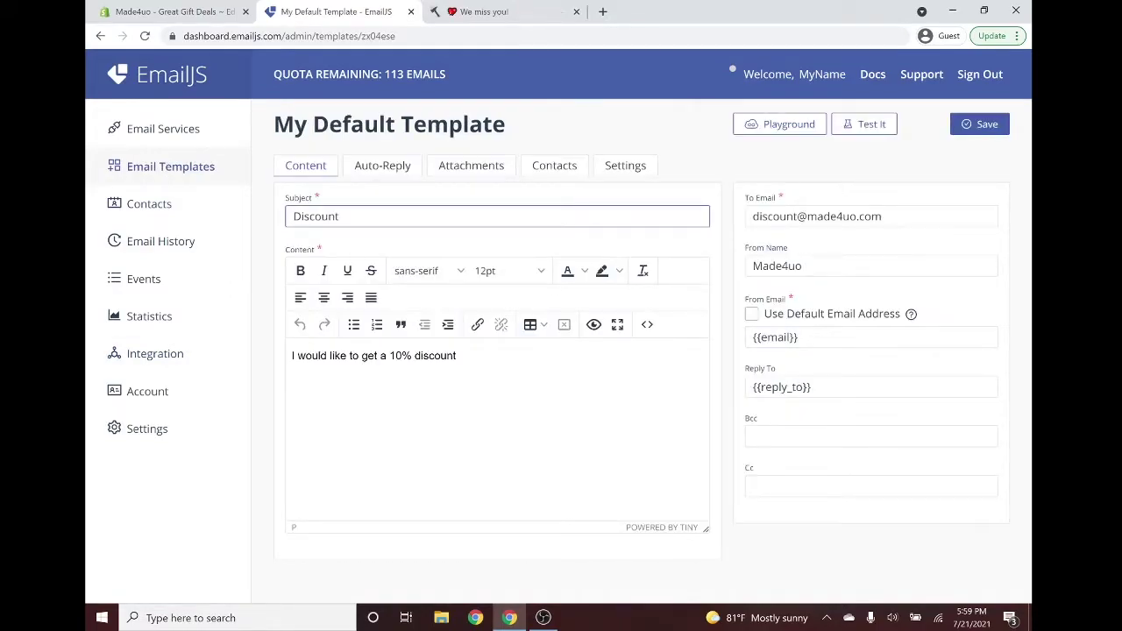
pyautogui.hotkey('ctrl', 'a')
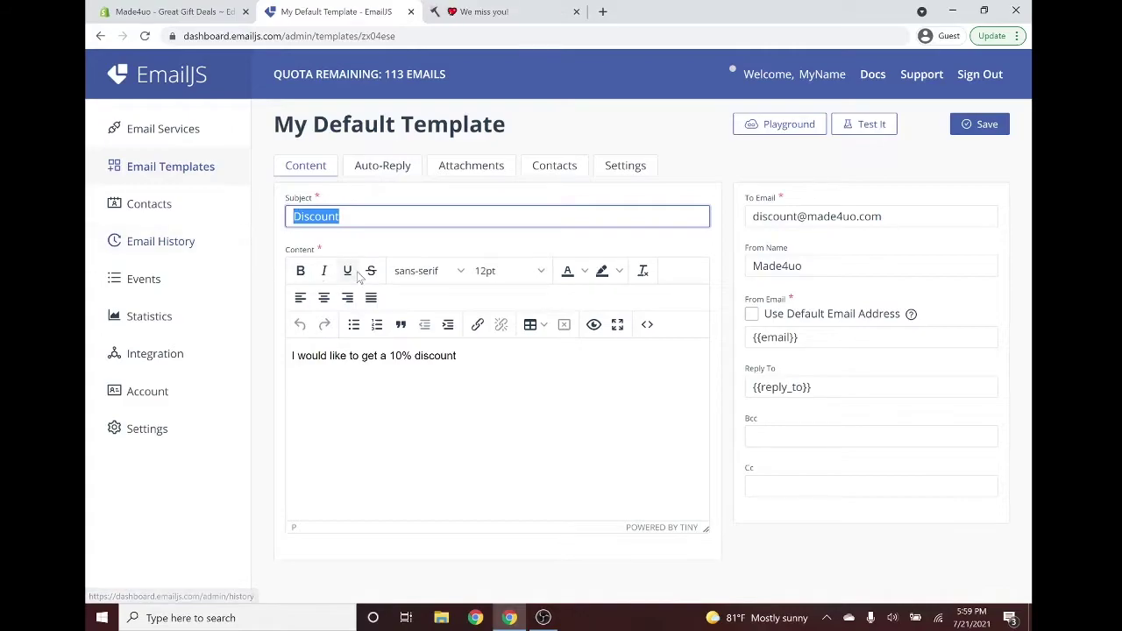
pyautogui.moveTo(298, 356)
pyautogui.mouseDown()
pyautogui.moveTo(460, 356)
pyautogui.moveTo(291, 356)
pyautogui.mouseUp()
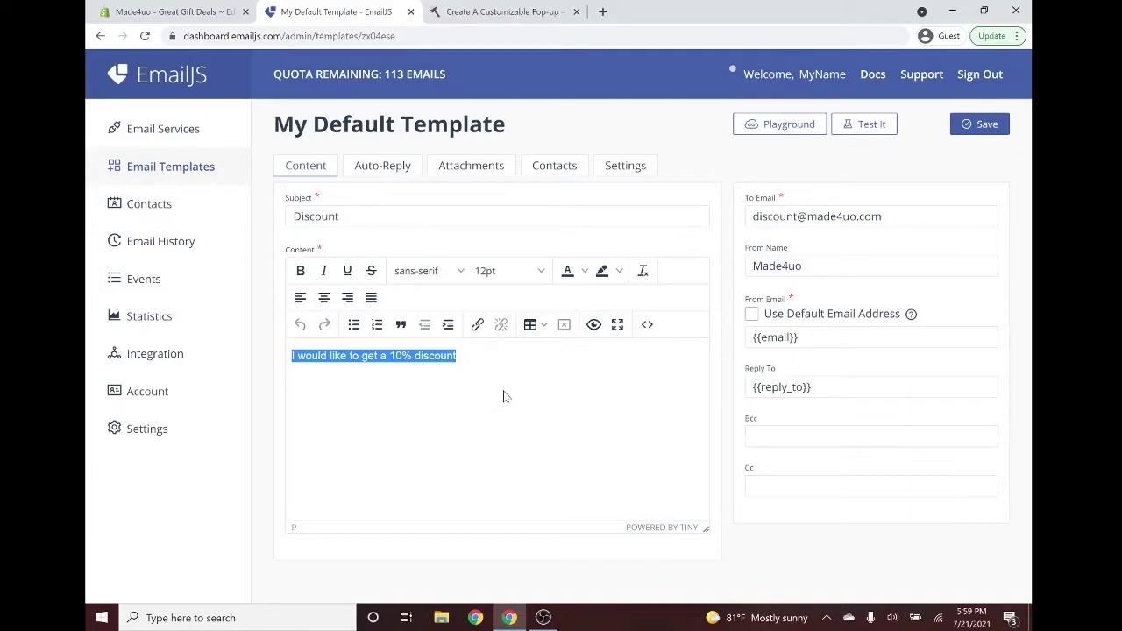
pyautogui.moveTo(802, 338); pyautogui.dragTo(720, 339)
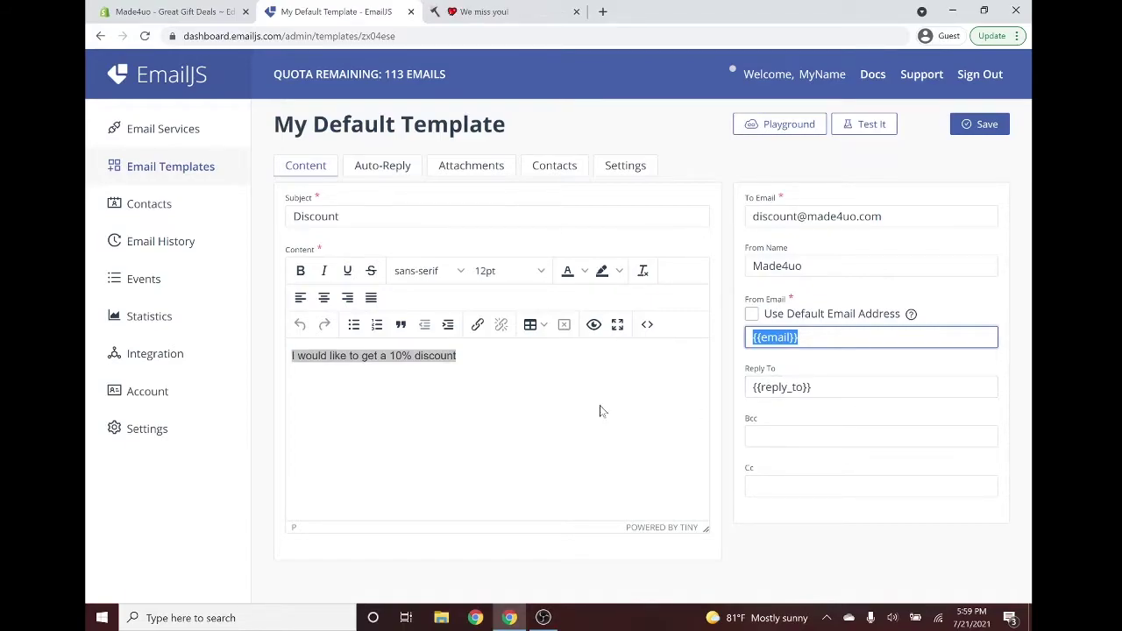
# Review the template's auto-reply discount message.
pyautogui.click(387, 173)
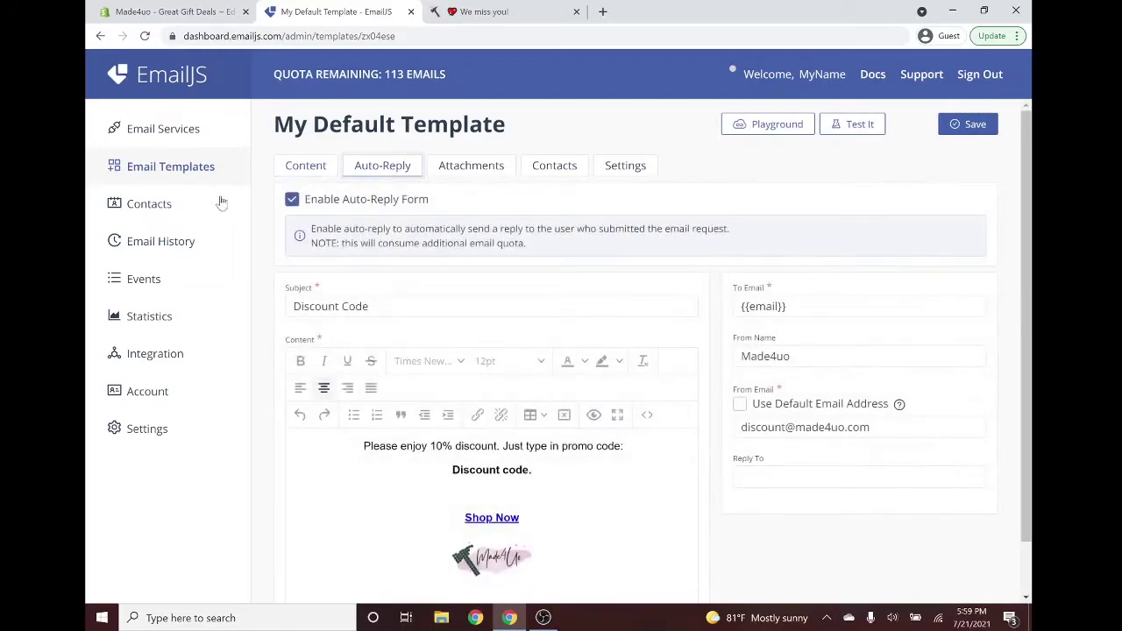
pyautogui.scroll(-1, 364, 278)
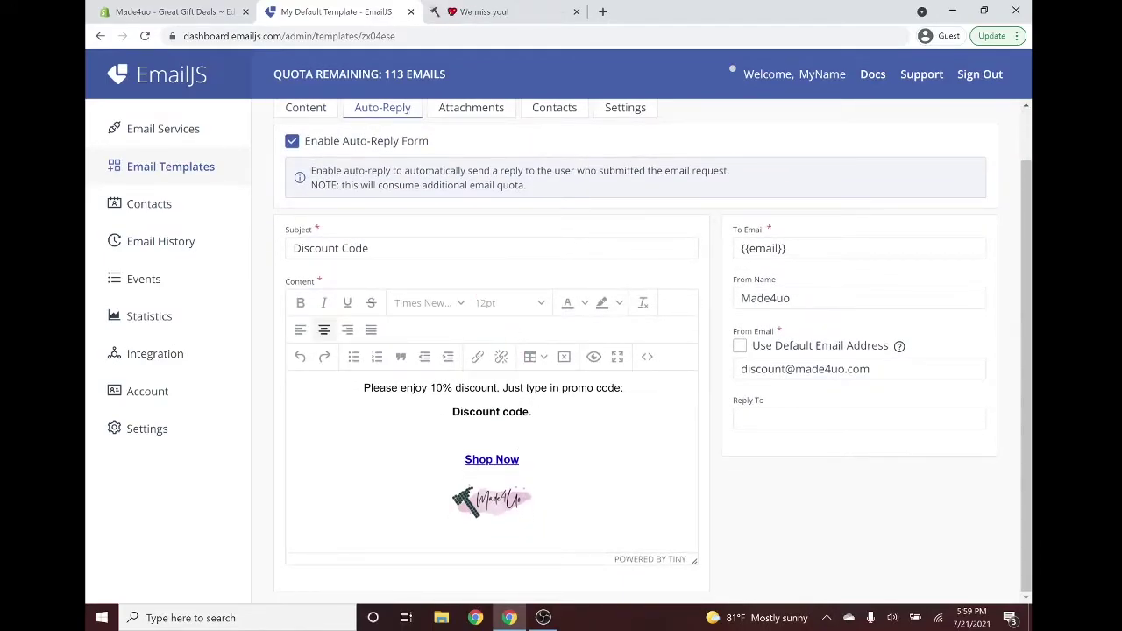
pyautogui.moveTo(537, 414); pyautogui.dragTo(407, 388)
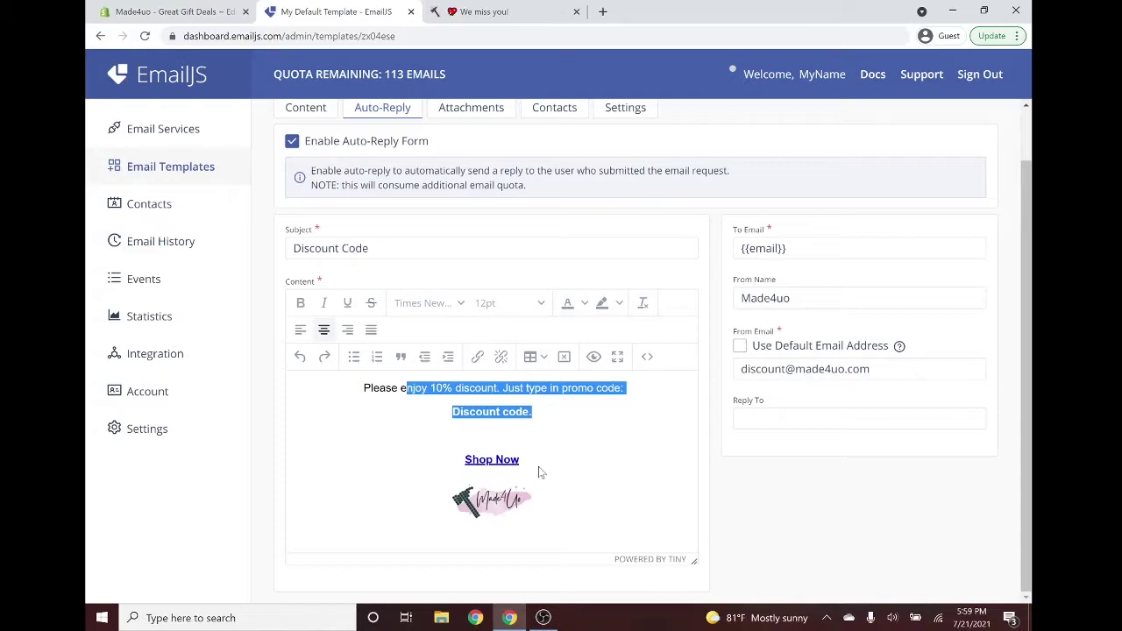
pyautogui.scroll(1, 526, 233)
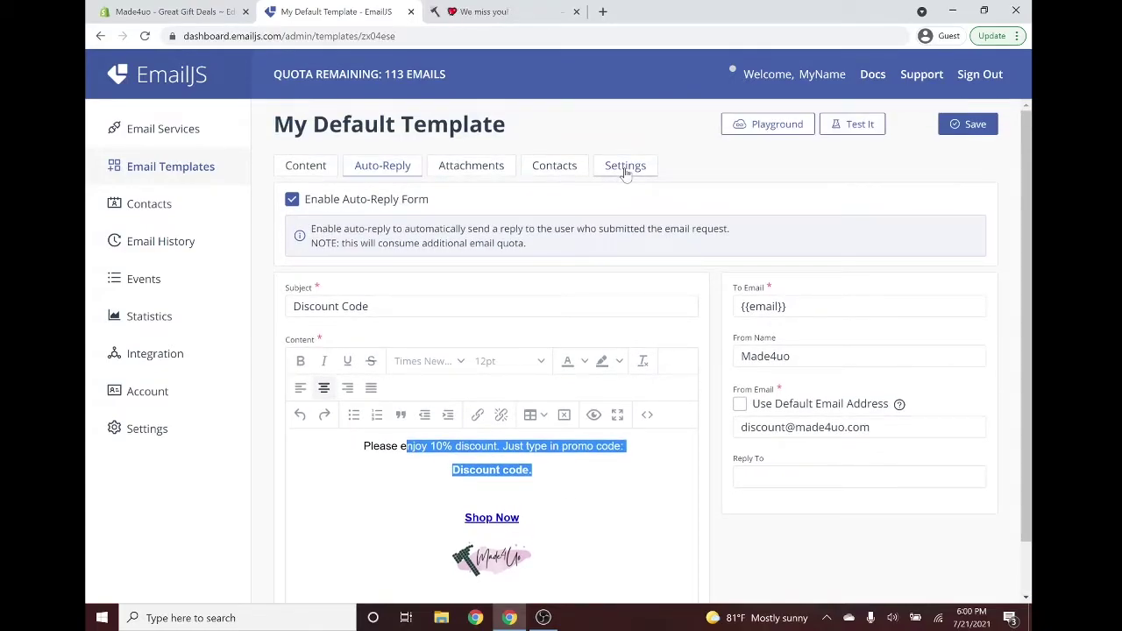
# Copy the Template ID from the template's Settings.
pyautogui.click(625, 170)
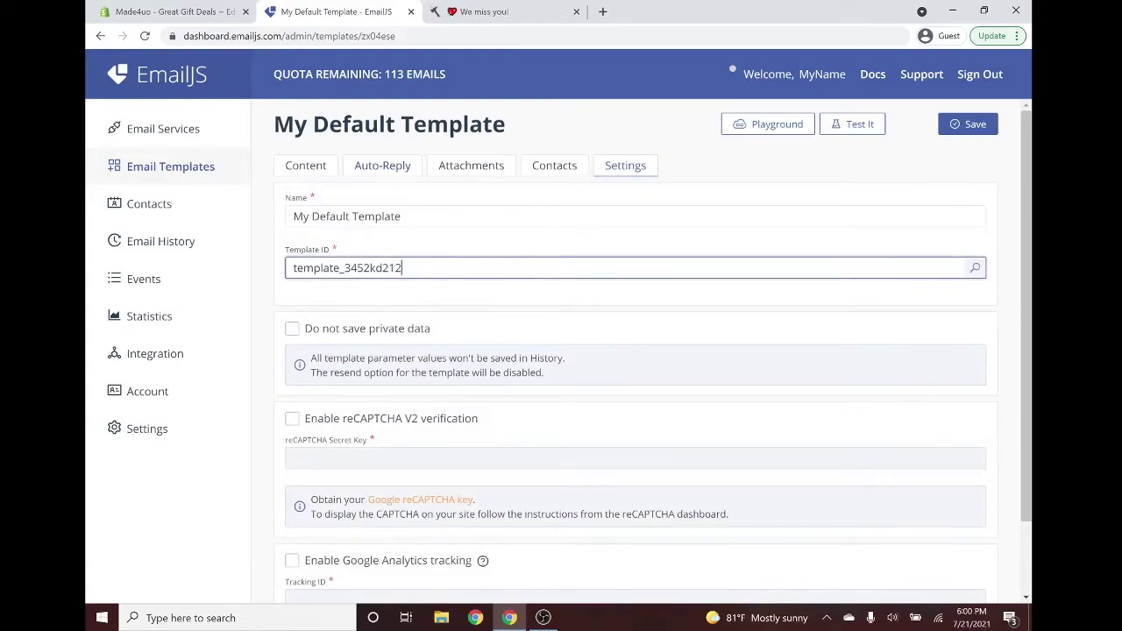
pyautogui.doubleClick(342, 269)
pyautogui.hotkey('ctrl', 'c')
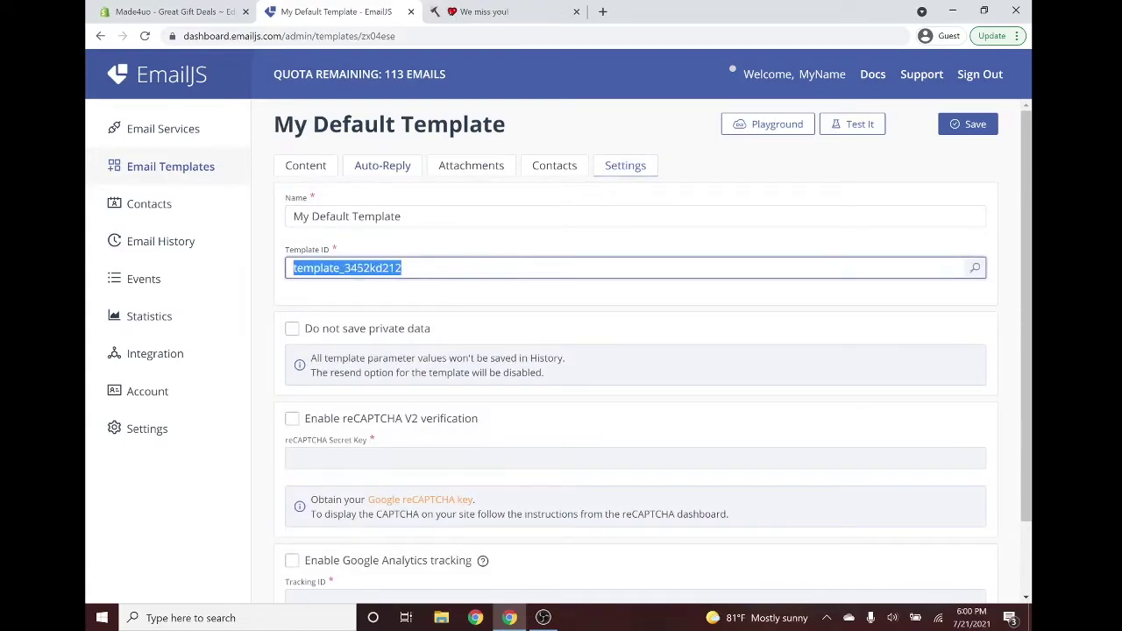
pyautogui.click(133, 10)
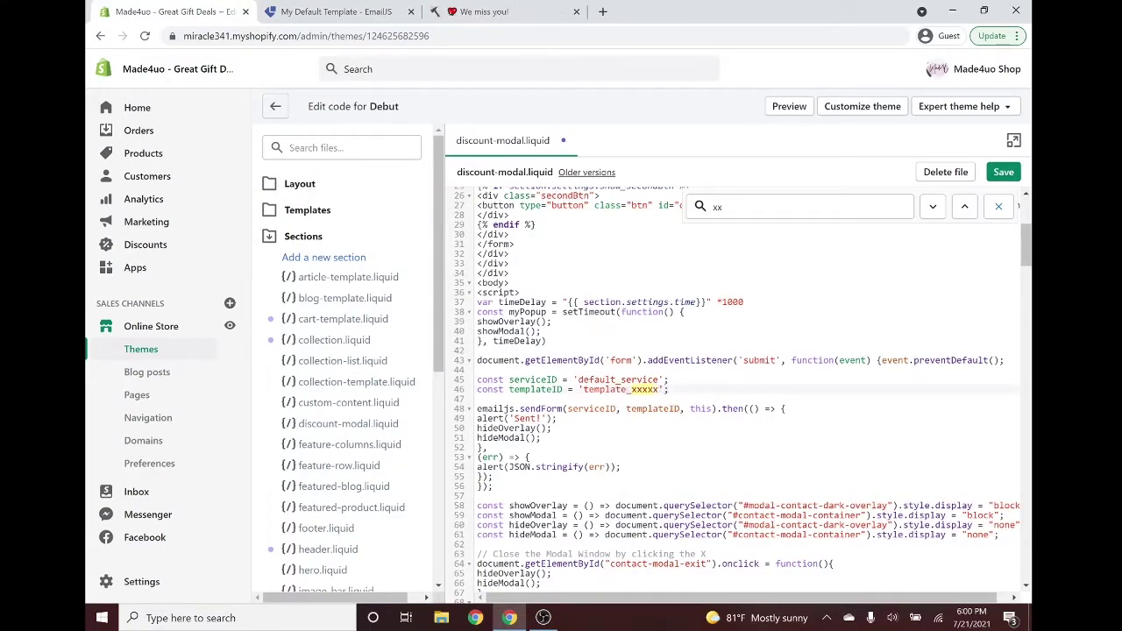
# Replace template_xxxxx on line 46 with template_3452kd212 and save discount-modal.liquid.
pyautogui.doubleClick(614, 389)
pyautogui.hotkey('ctrl', 'v')
pyautogui.click(1013, 174)
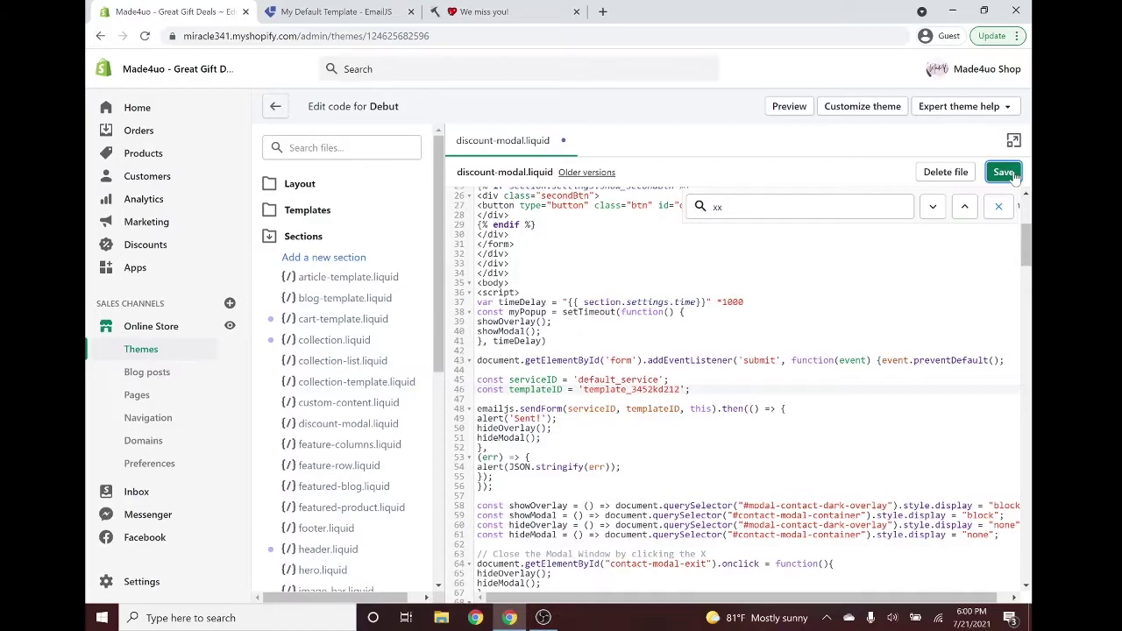
# Copy the {% section 'discount-modal' %} line from the tutorial blog post.
pyautogui.click(512, 12)
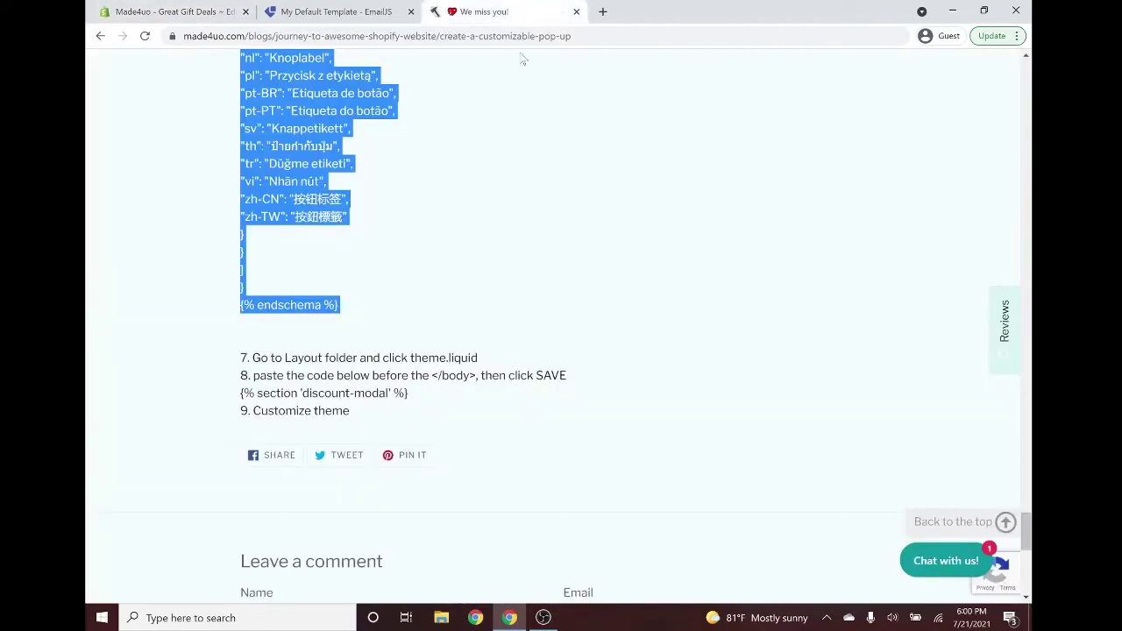
pyautogui.scroll(-1, 573, 213)
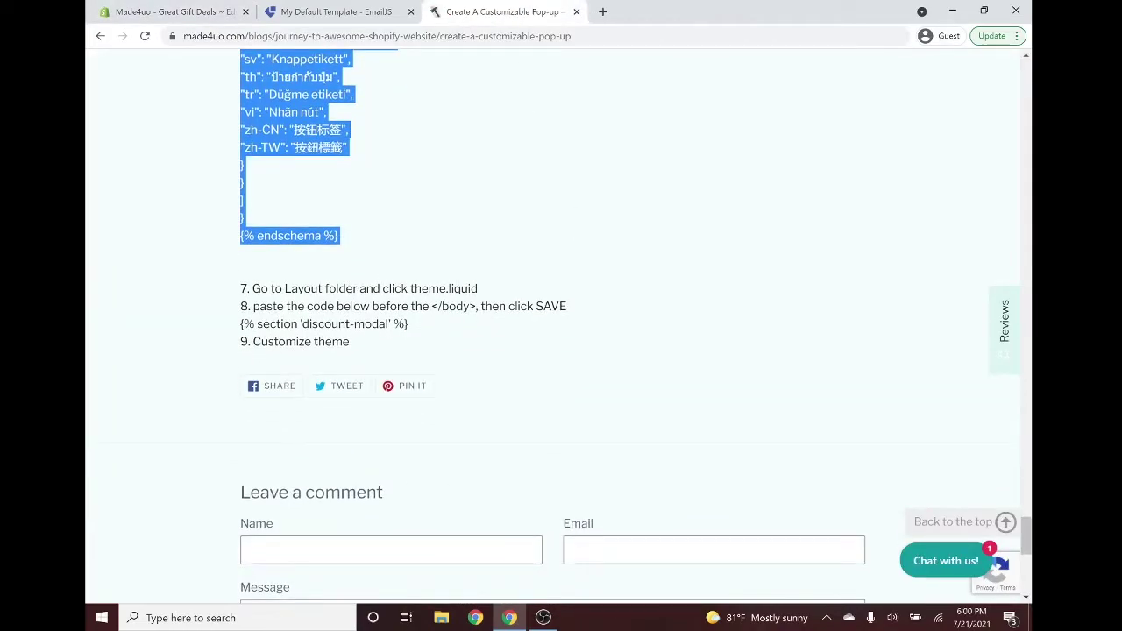
pyautogui.moveTo(295, 289); pyautogui.dragTo(392, 288)
pyautogui.click(393, 289)
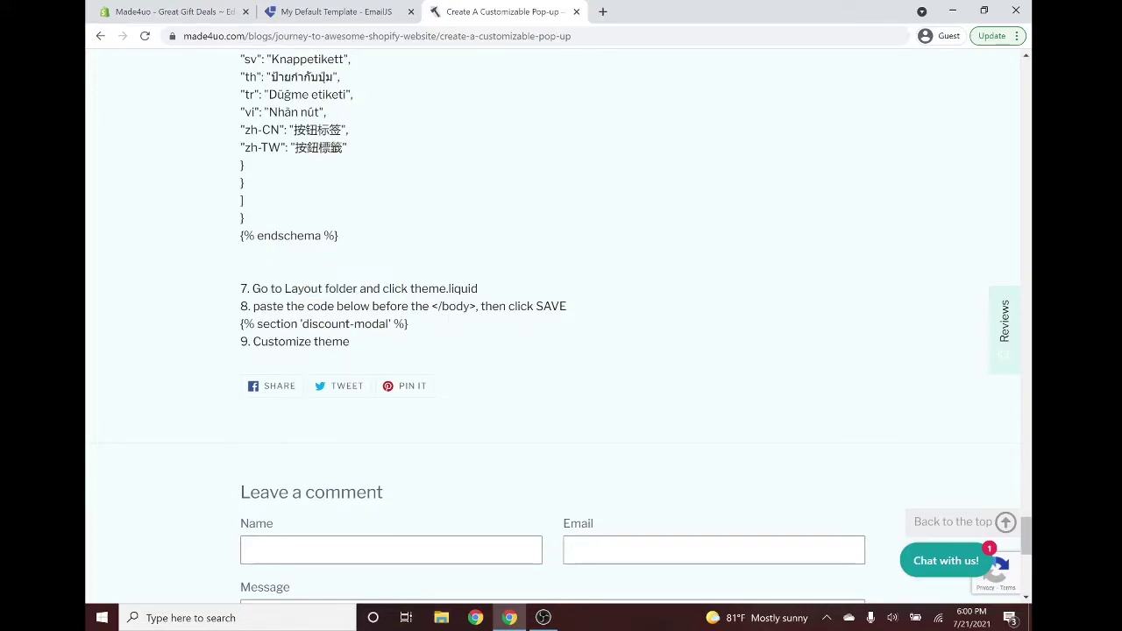
pyautogui.moveTo(477, 327); pyautogui.dragTo(203, 330)
pyautogui.hotkey('ctrl', 'c')
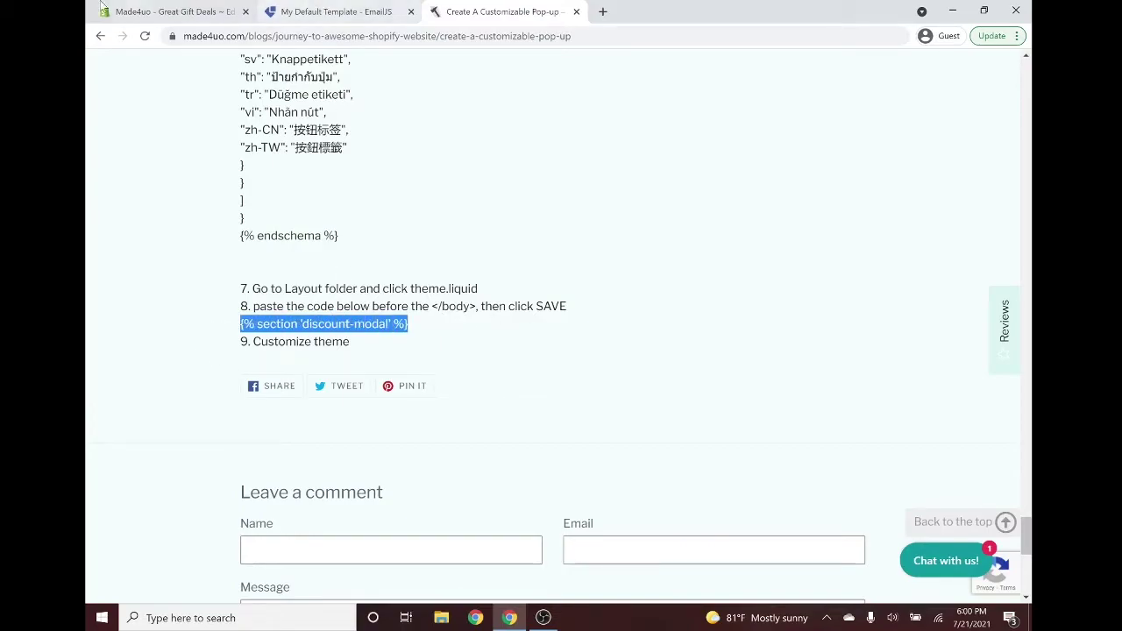
pyautogui.click(149, 11)
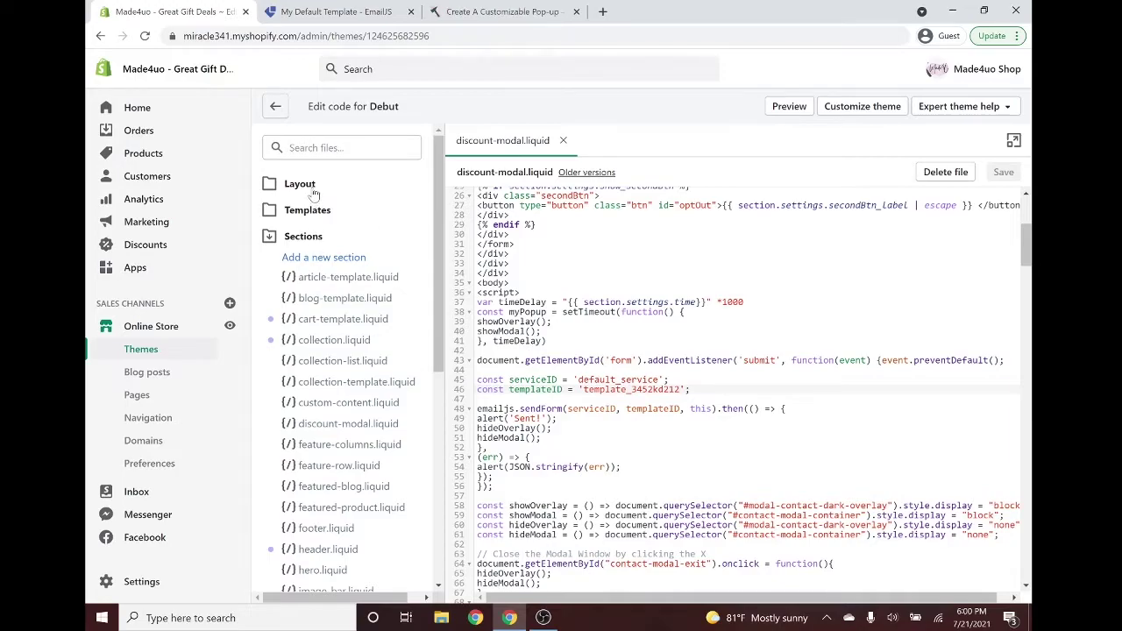
# Paste {% section 'discount-modal' %} above </body> in theme.liquid and save it.
pyautogui.click(312, 189)
pyautogui.click(310, 267)
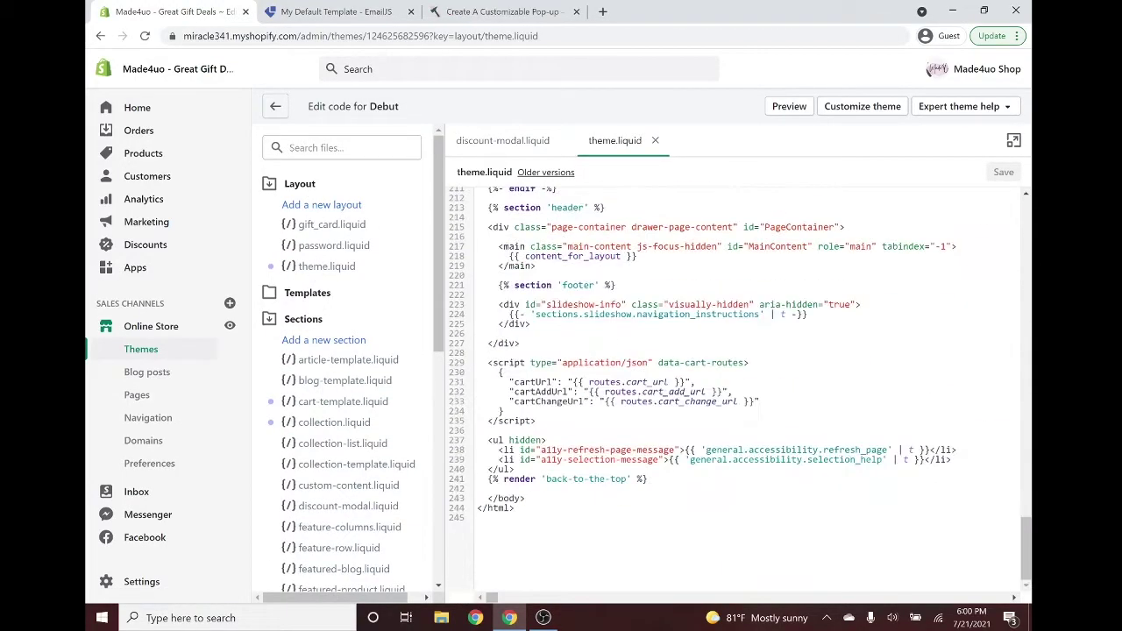
pyautogui.click(491, 488)
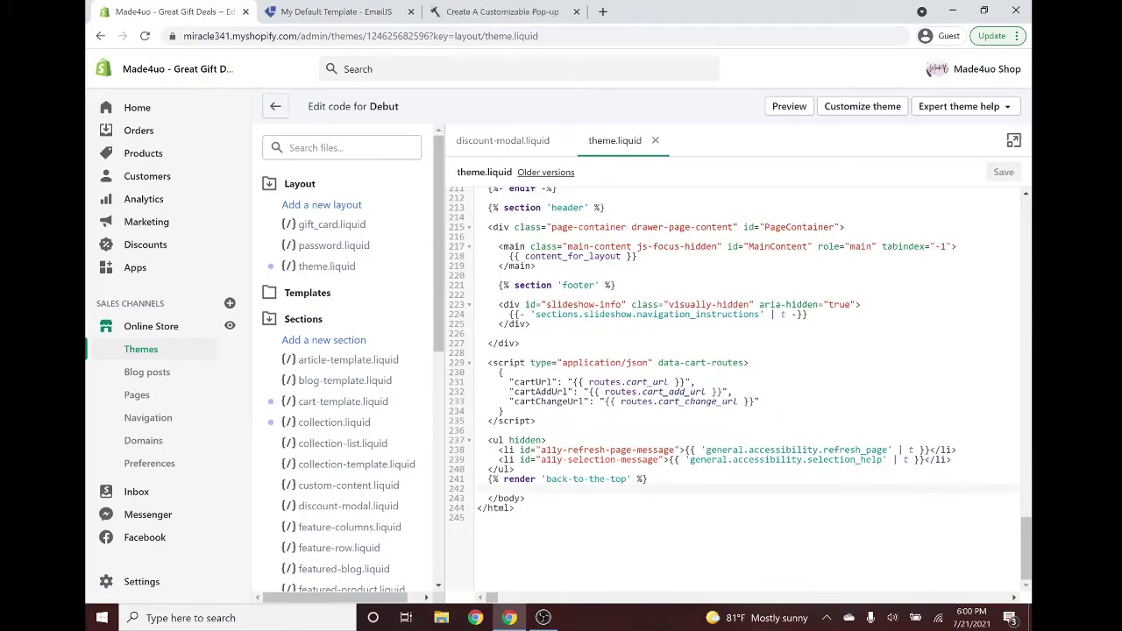
pyautogui.hotkey('ctrl', 'v')
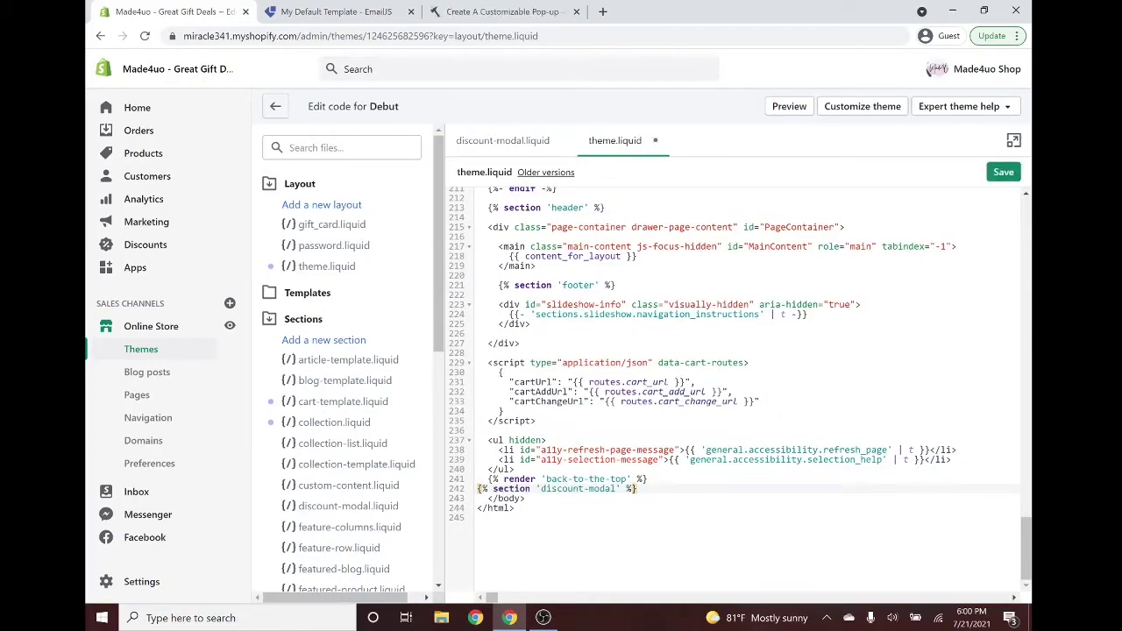
pyautogui.click(1004, 172)
pyautogui.click(151, 350)
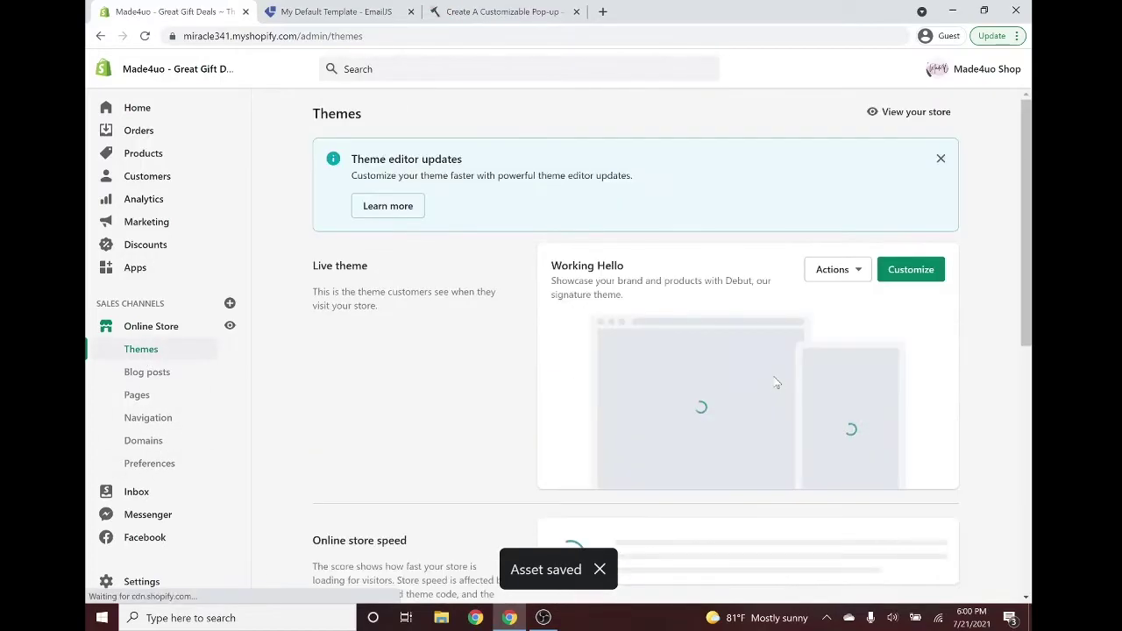
# Open the Debut theme's customizer and select the Discount Modal section.
pyautogui.scroll(-10, 610, 369)
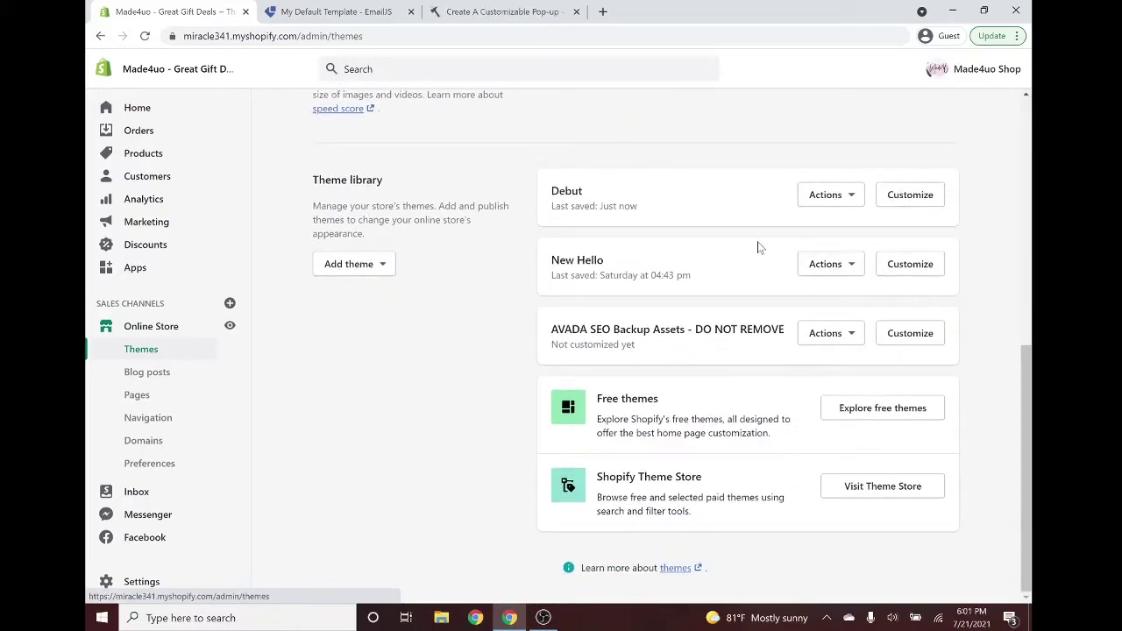
pyautogui.click(835, 199)
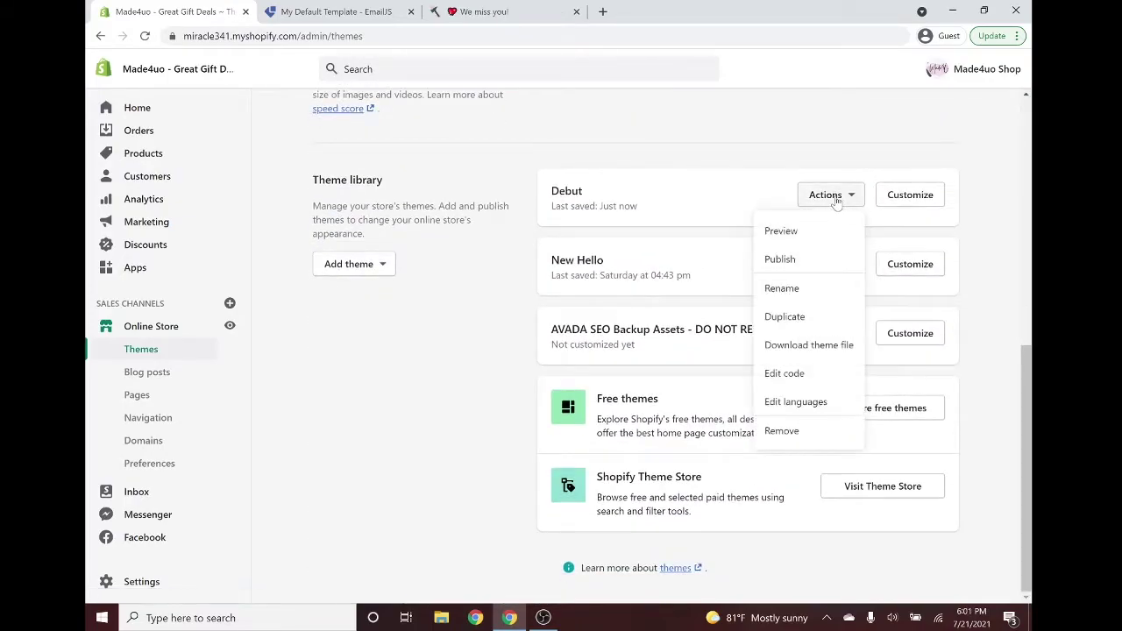
pyautogui.click(795, 374)
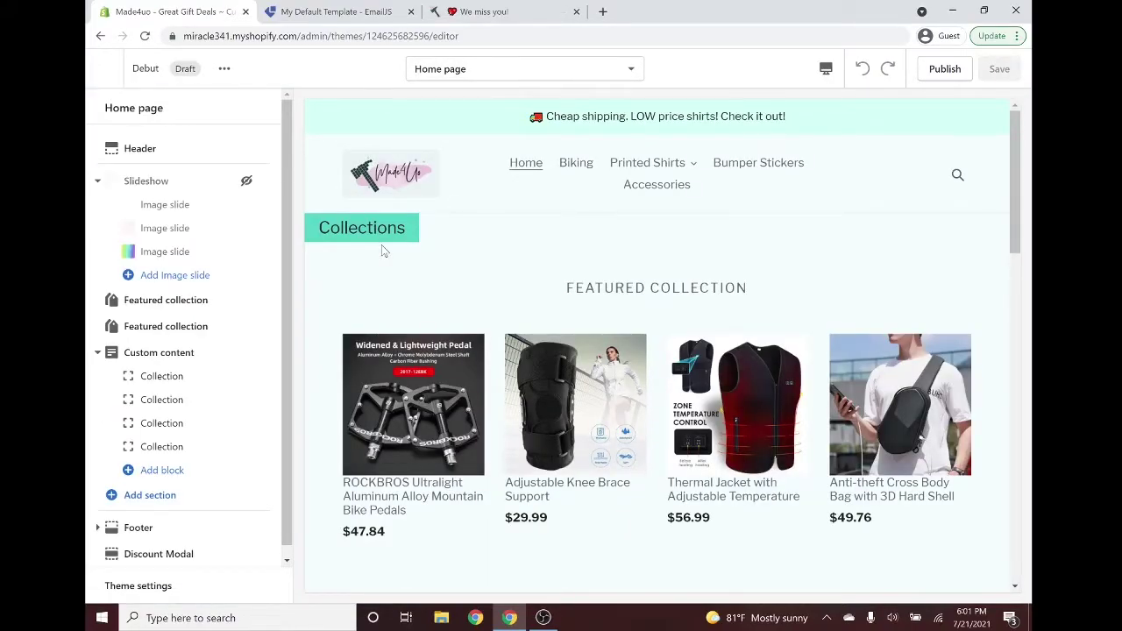
pyautogui.scroll(-1, 250, 352)
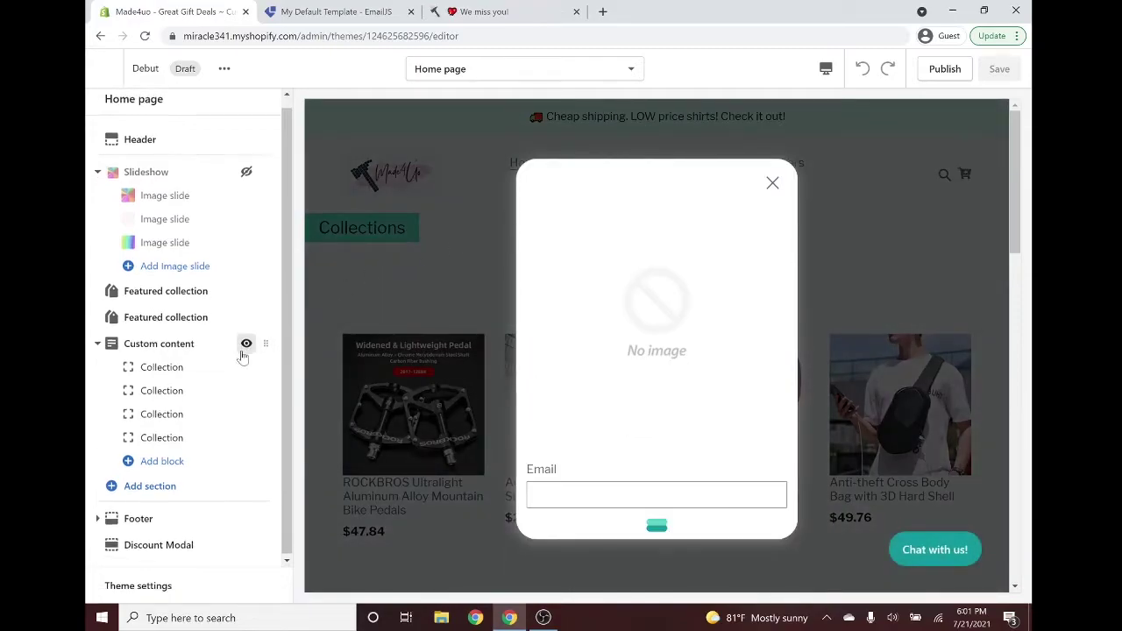
pyautogui.click(159, 544)
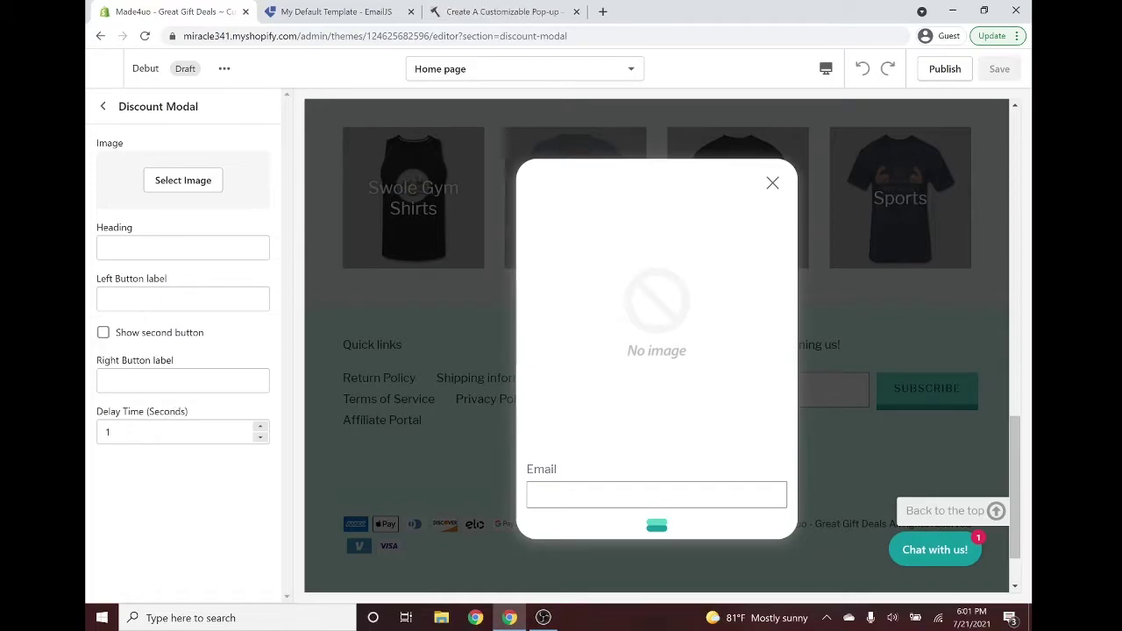
# Set the pop-up image to the Made4uo logo.
pyautogui.click(178, 186)
pyautogui.click(231, 306)
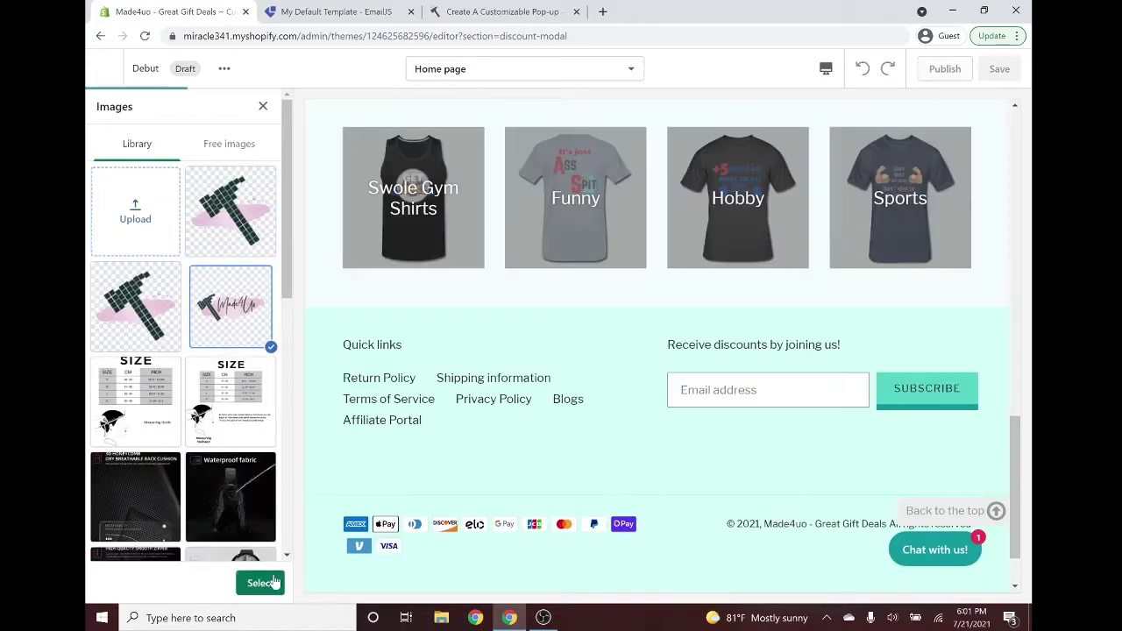
pyautogui.click(274, 583)
# Enter the heading 'Get Discount Code' and save the changes.
pyautogui.click(183, 327)
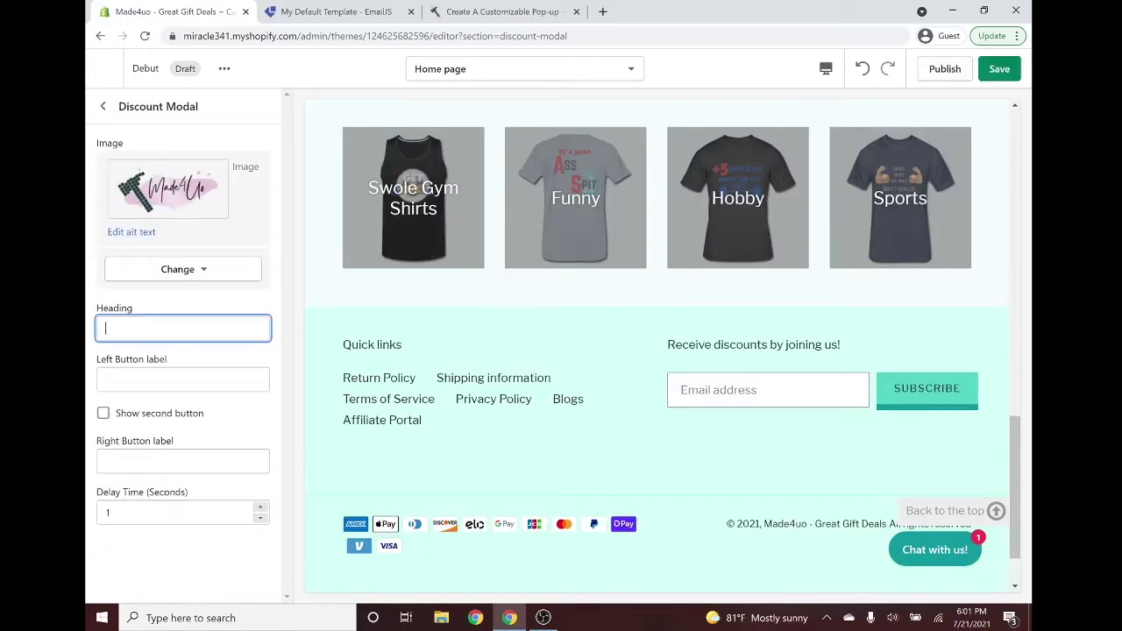
pyautogui.write('Get Discou')
pyautogui.press('BackSpace')
pyautogui.press('BackSpace')
pyautogui.write('Code')
pyautogui.press('Tab')
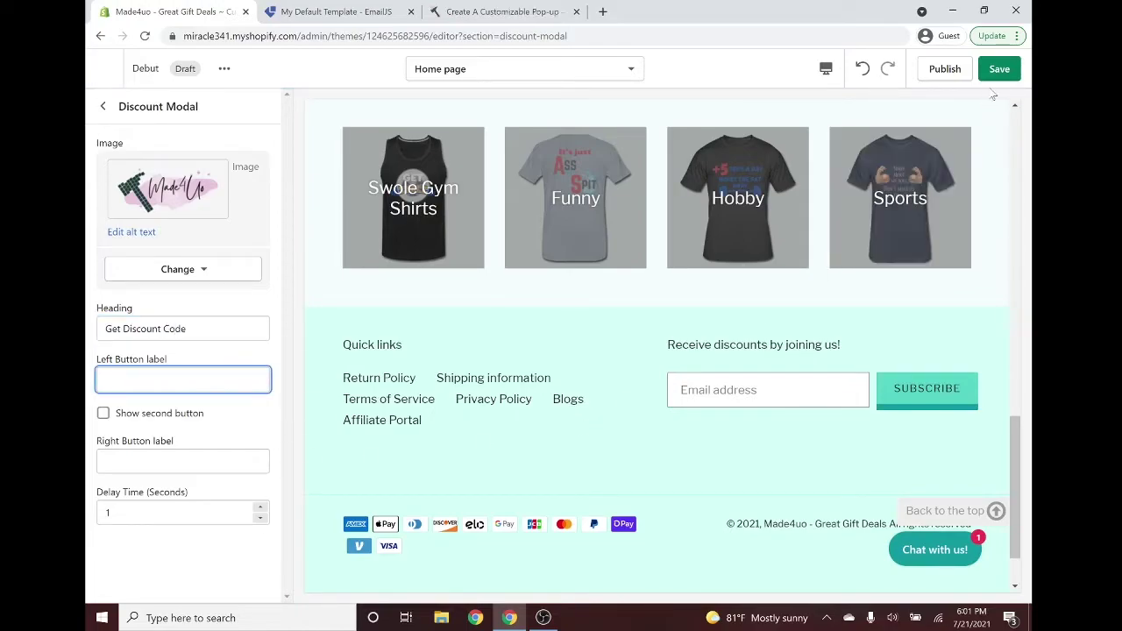
pyautogui.click(997, 70)
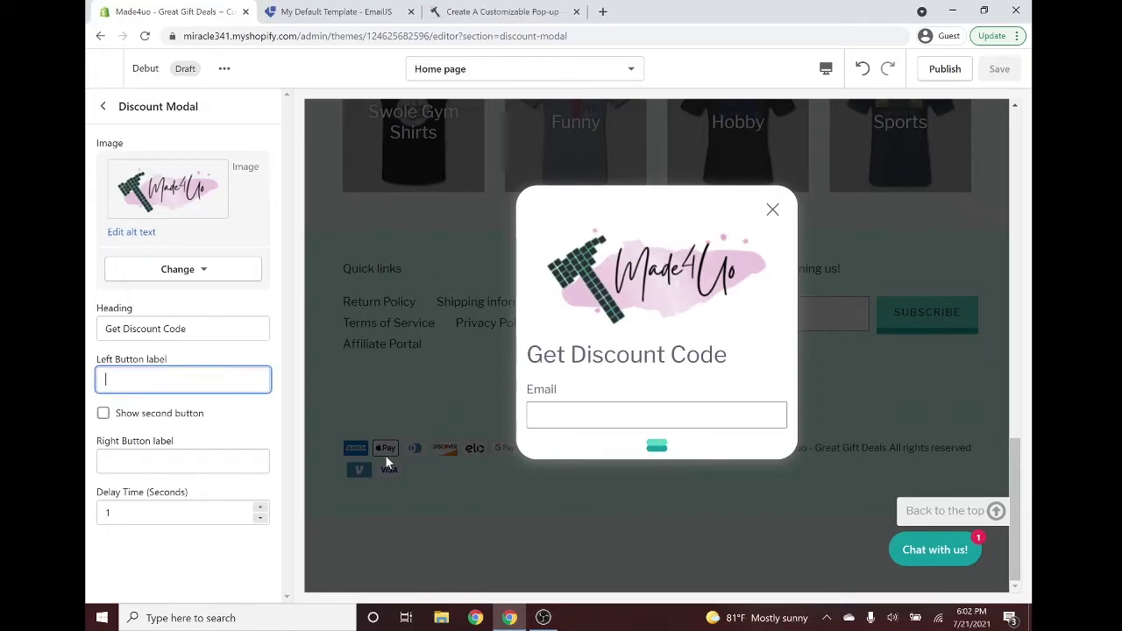
# Label the left button 'Get code', turn on the second button, and save.
pyautogui.write('Get ')
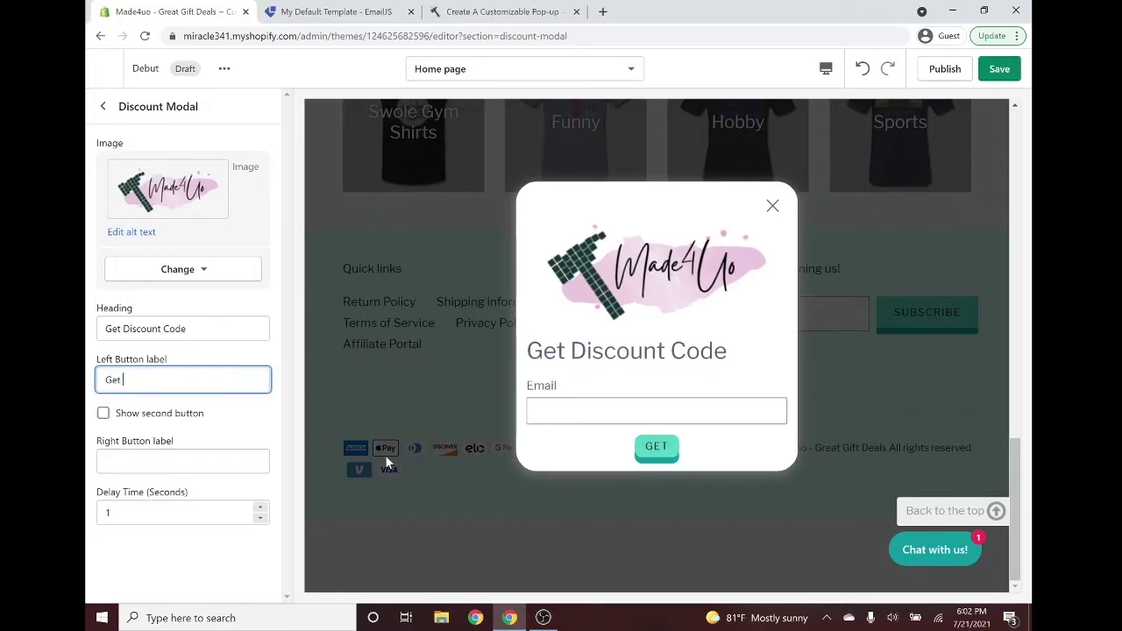
pyautogui.write('C')
pyautogui.write('code')
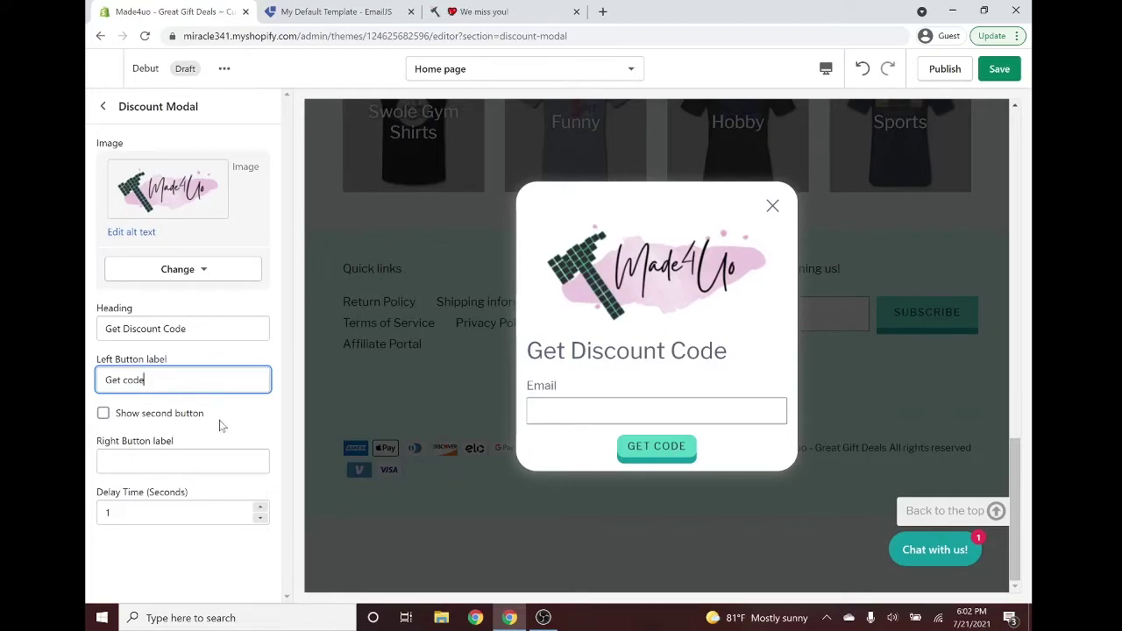
pyautogui.click(204, 414)
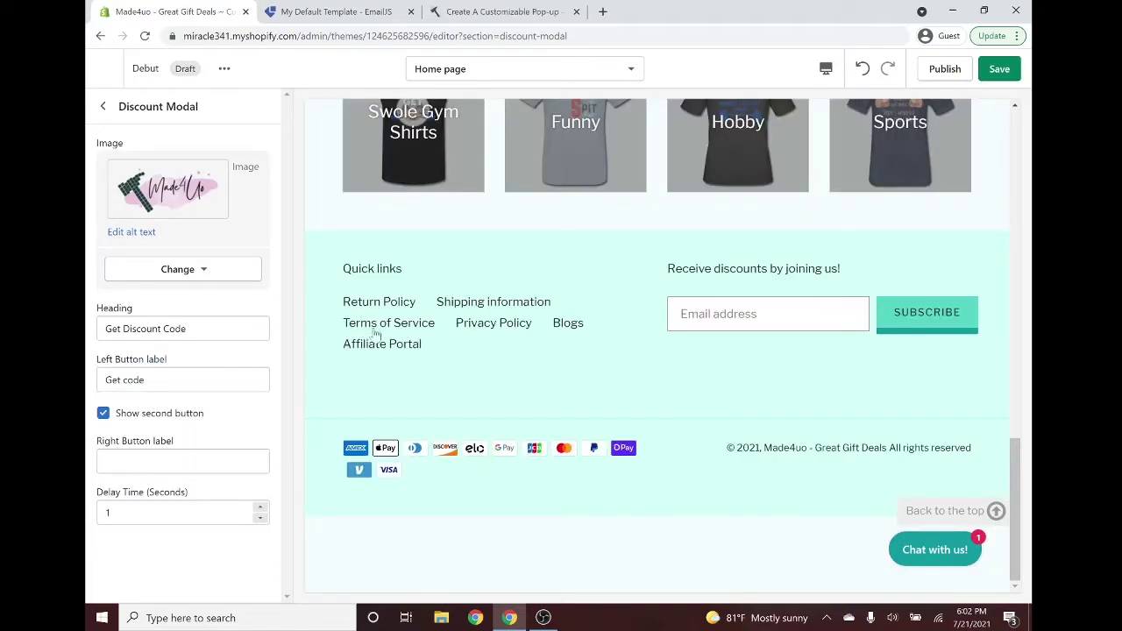
pyautogui.click(1000, 69)
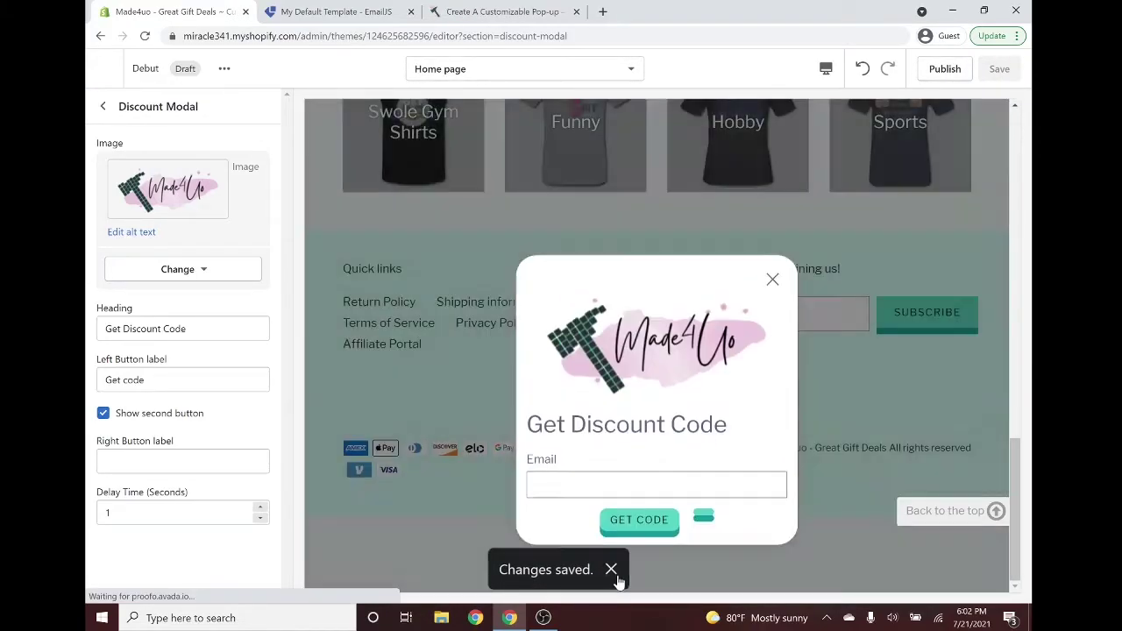
pyautogui.click(614, 573)
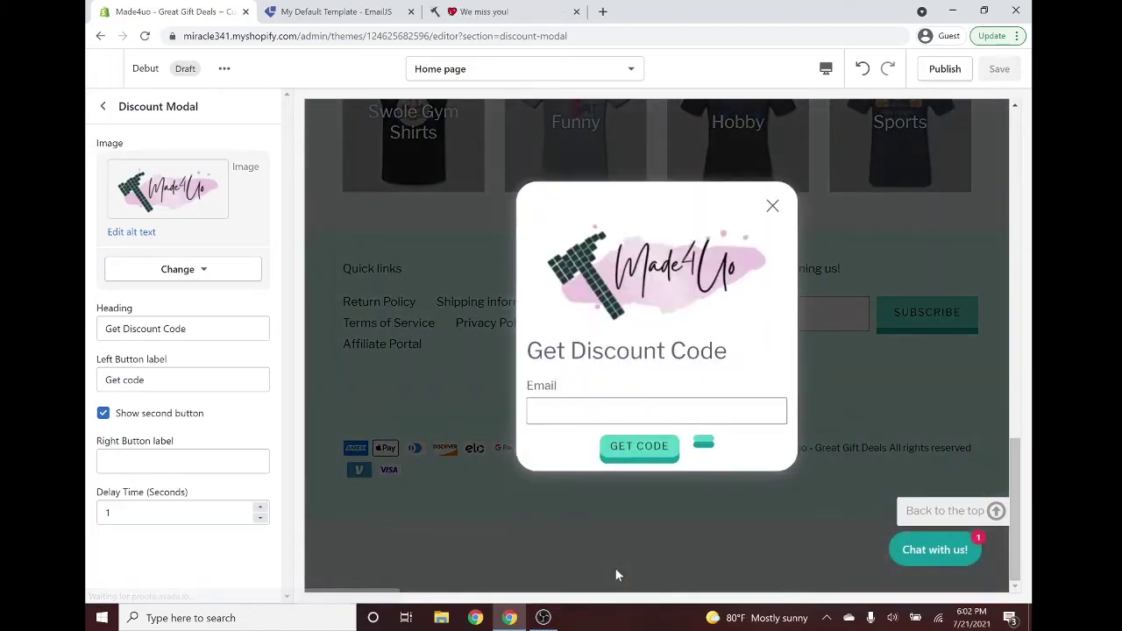
# Label the right button 'No, Thank you' and save the change.
pyautogui.click(704, 447)
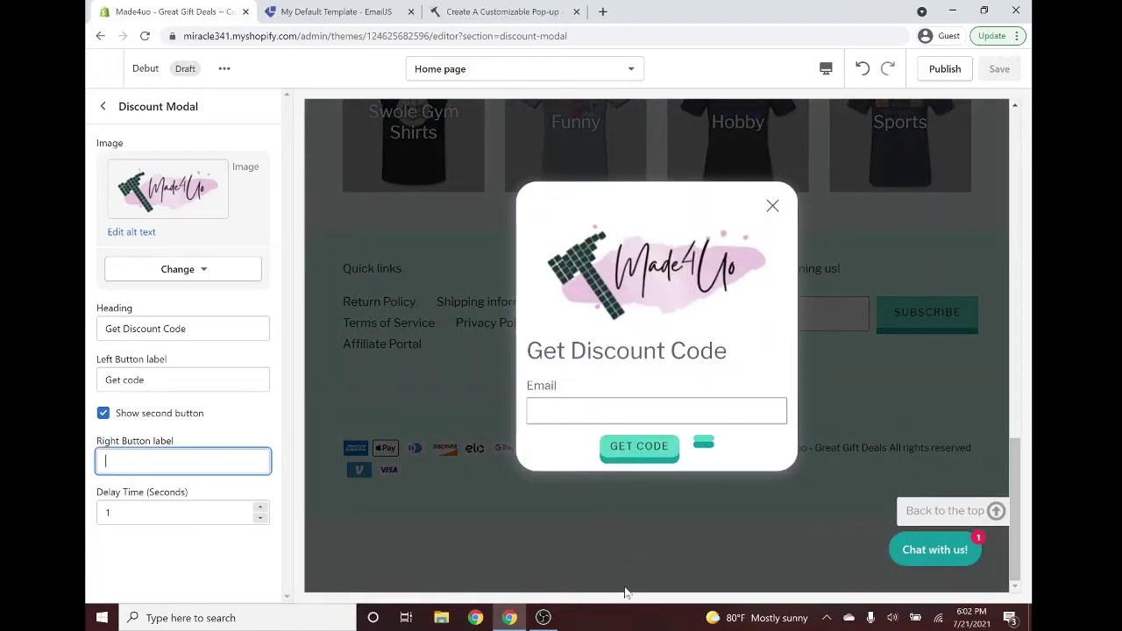
pyautogui.write('No,')
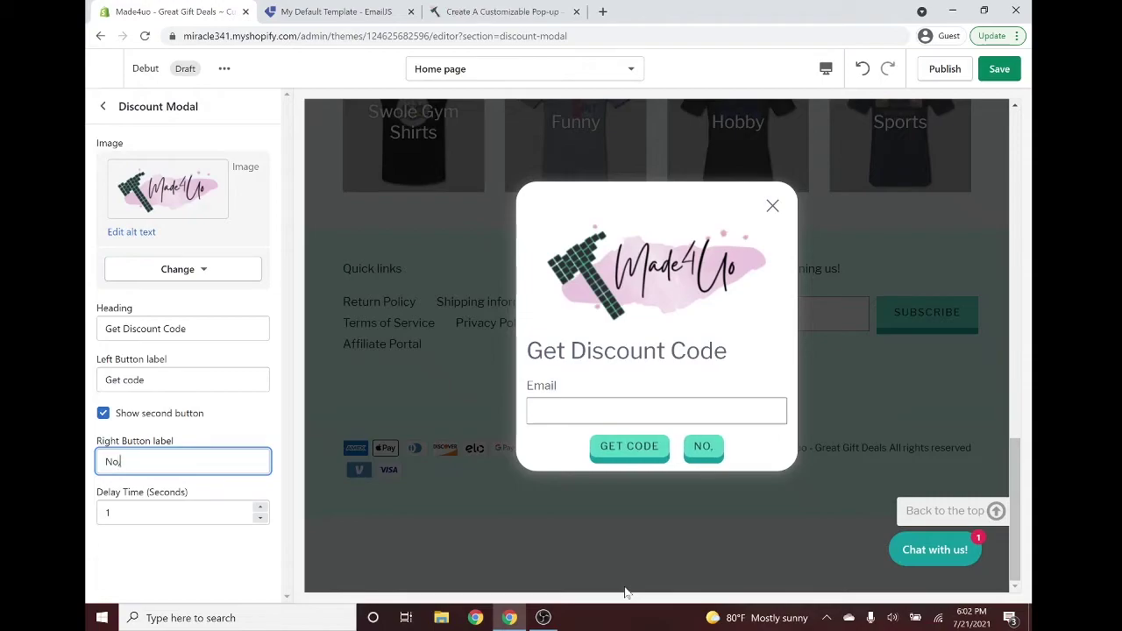
pyautogui.write(' Tha')
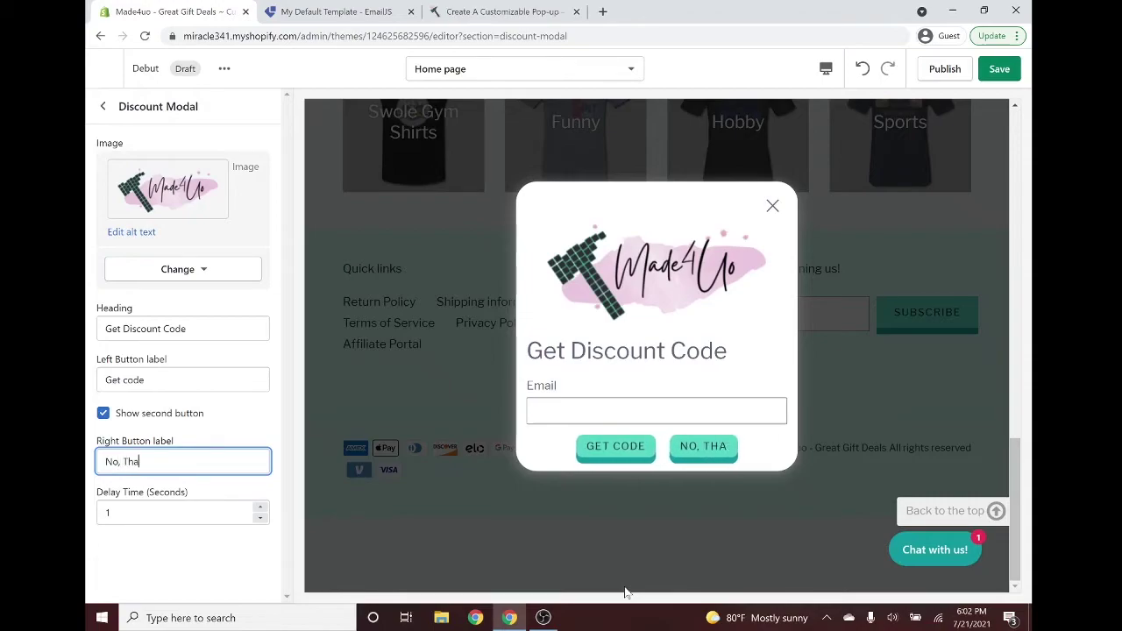
pyautogui.write('nk you')
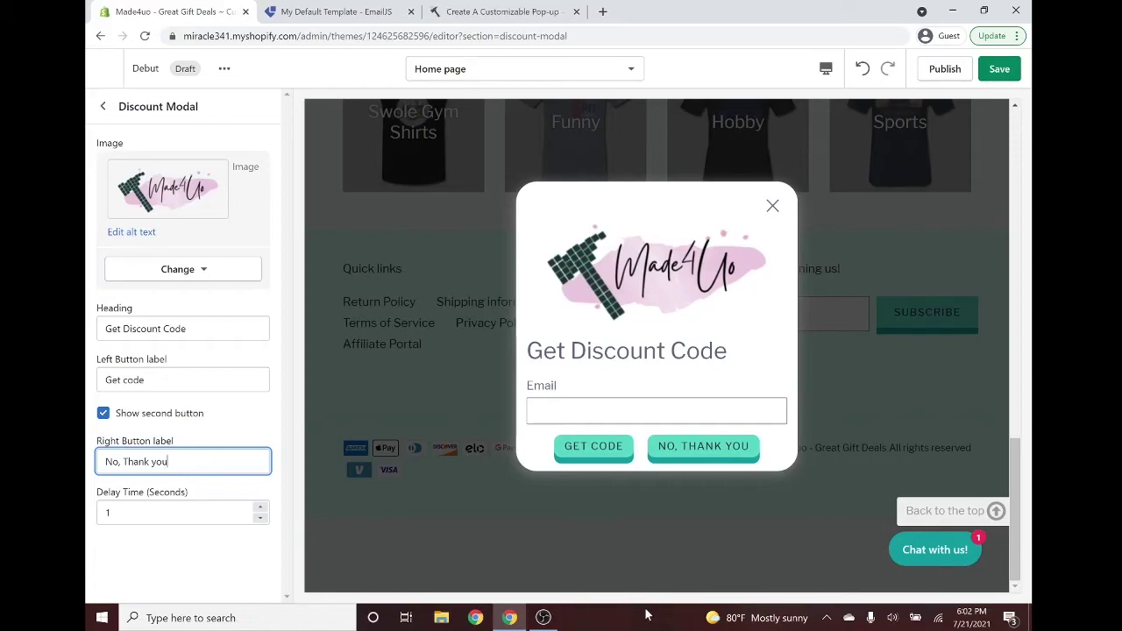
pyautogui.click(601, 412)
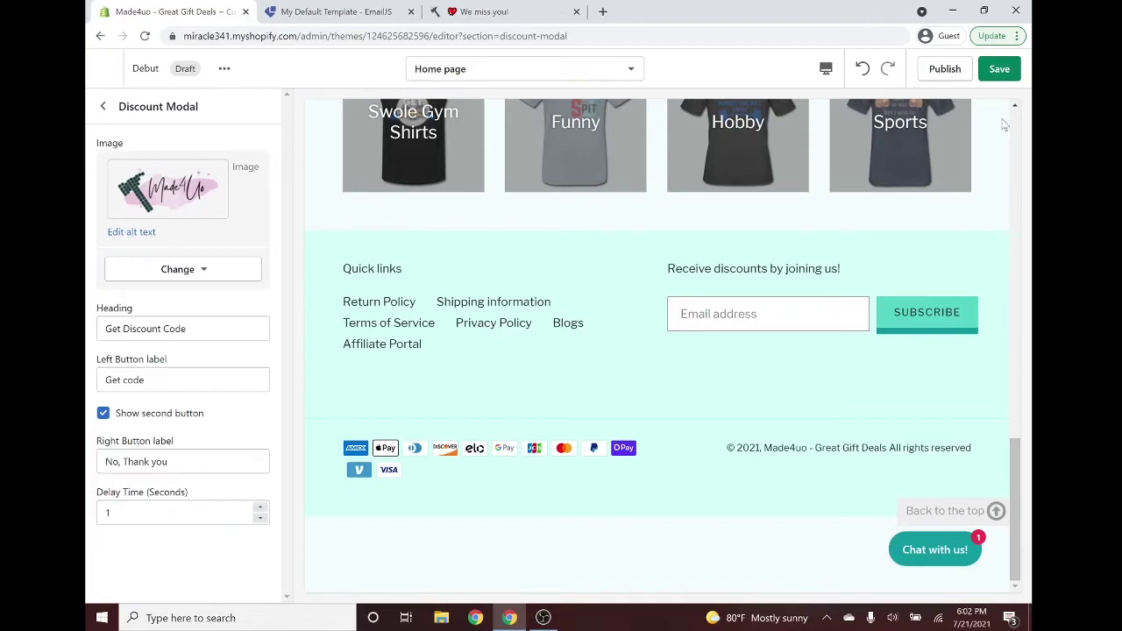
pyautogui.click(999, 69)
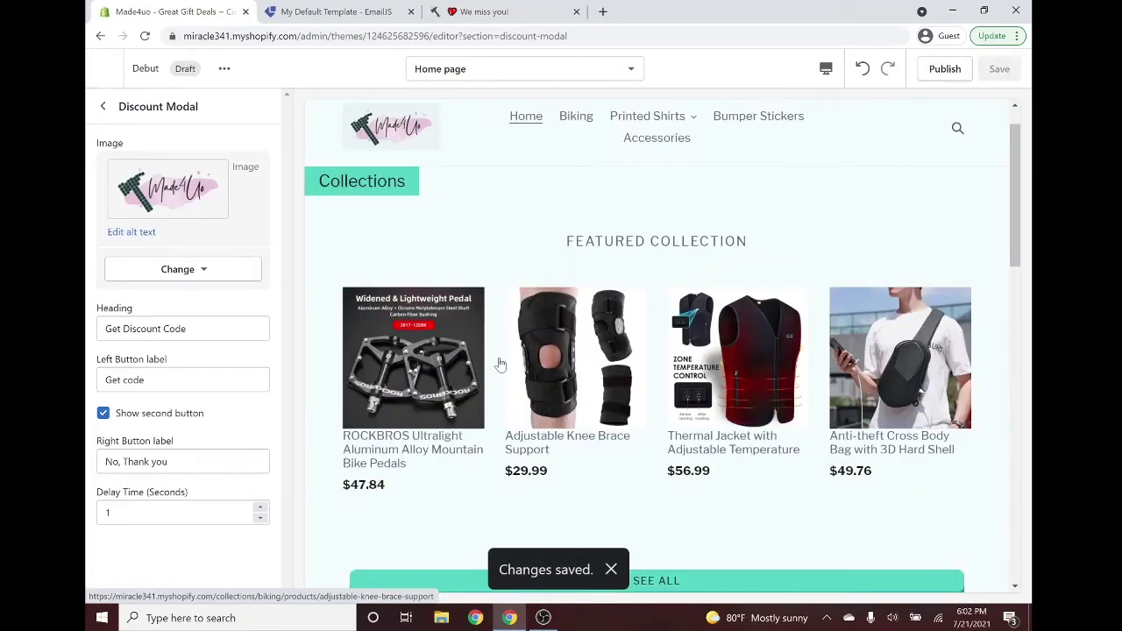
pyautogui.scroll(-10, 504, 359)
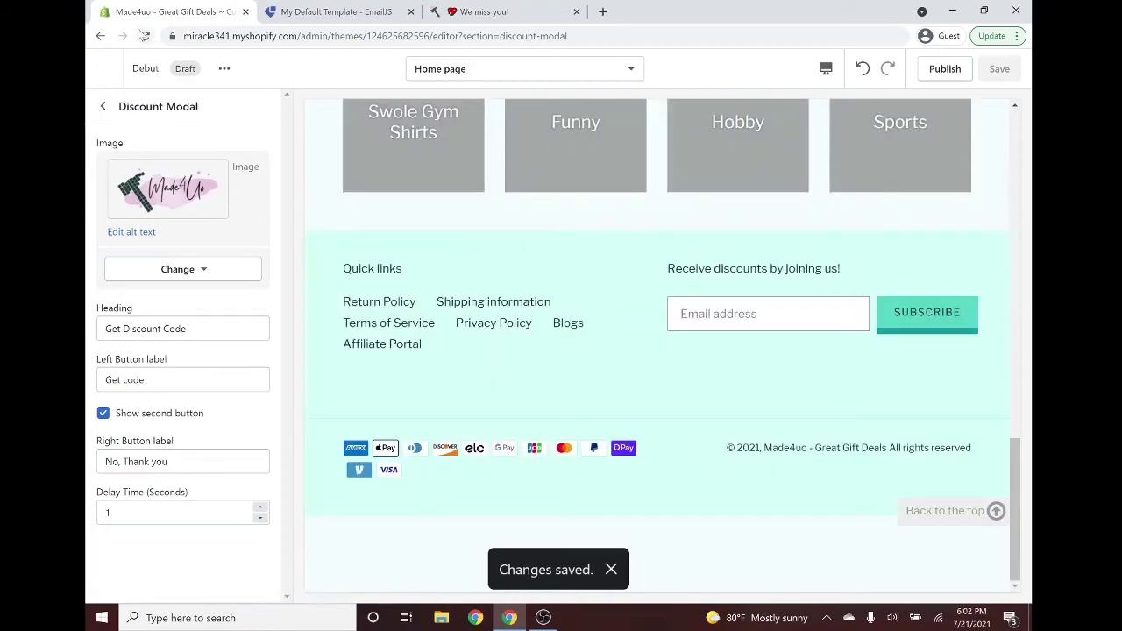
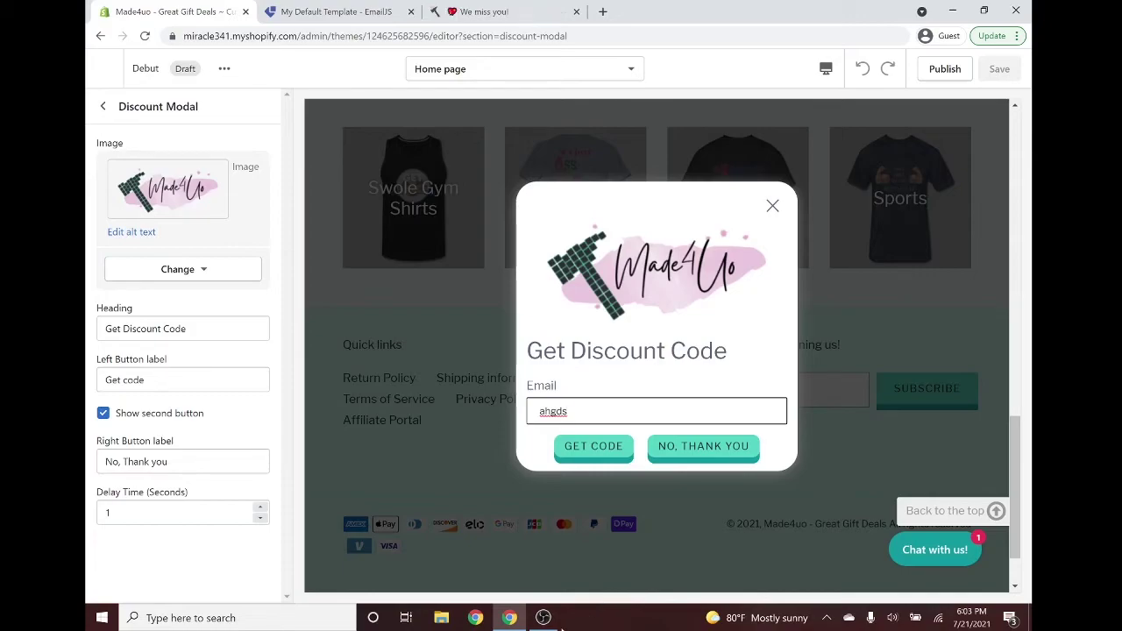
pyautogui.click(590, 448)
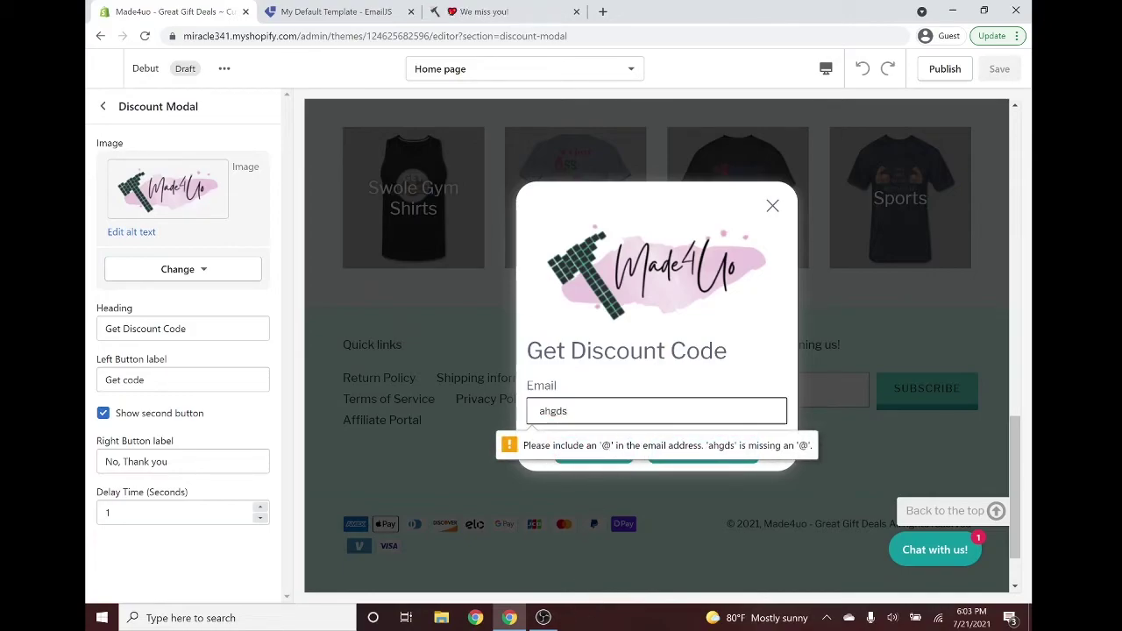
pyautogui.write('@gmail')
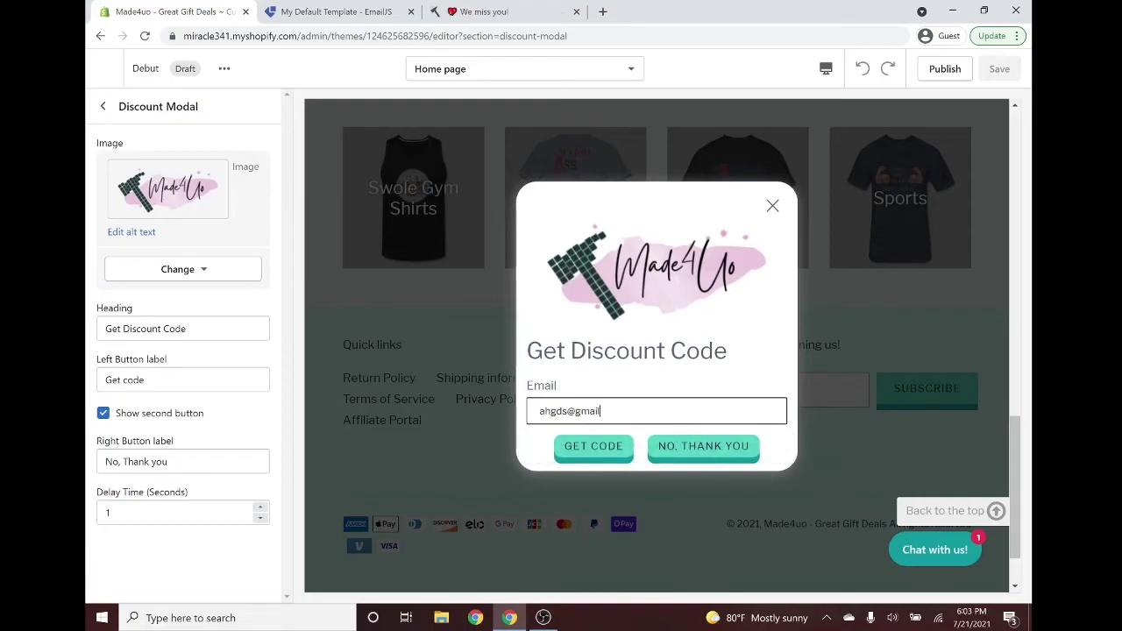
pyautogui.write('.com')
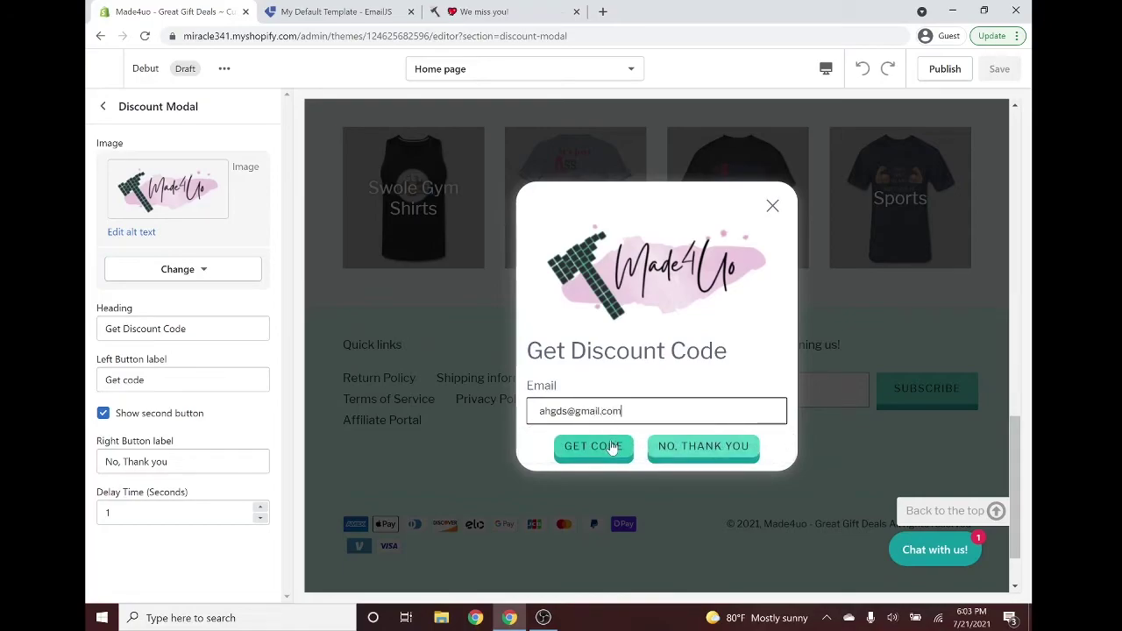
pyautogui.click(610, 448)
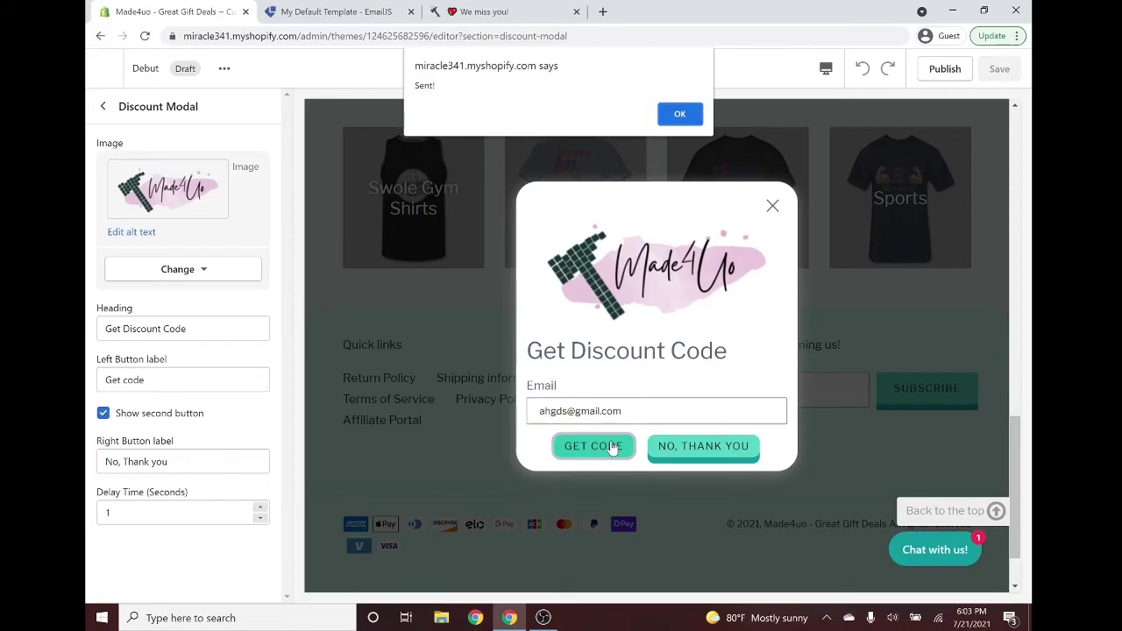
pyautogui.click(681, 116)
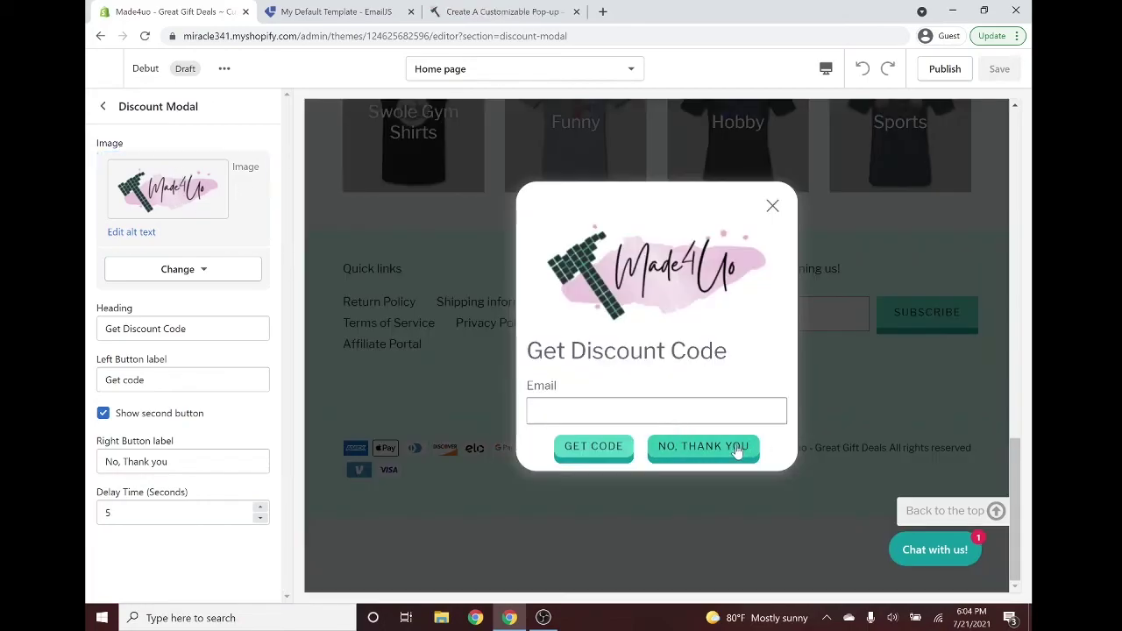
# Choose NO, THANK YOU in the preview pop-up so it closes and the home page shows.
pyautogui.click(719, 447)
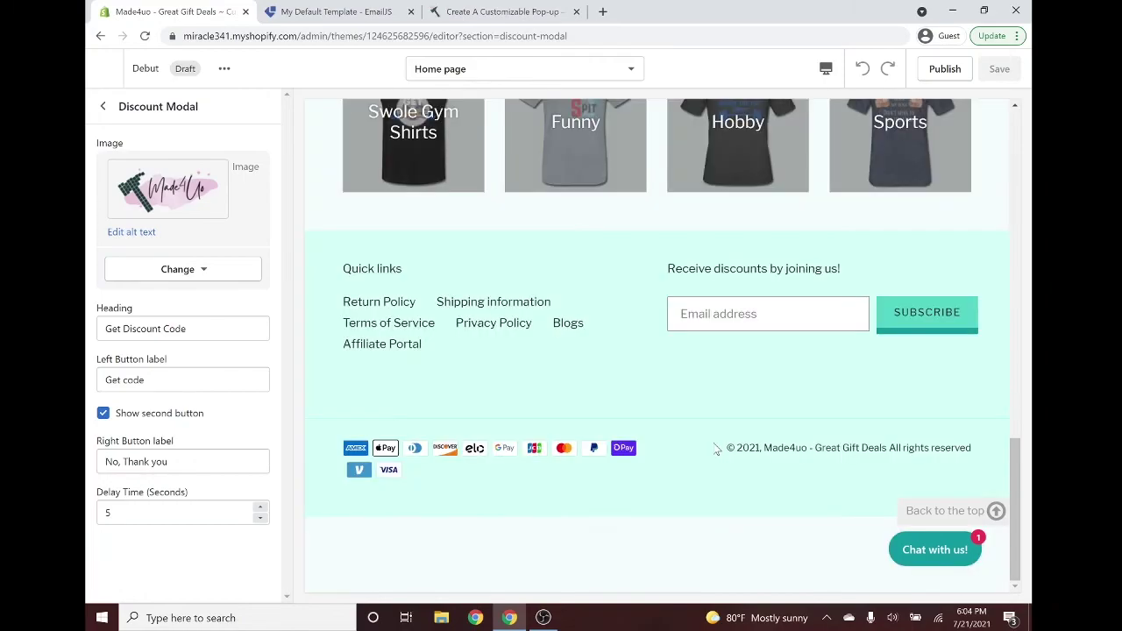